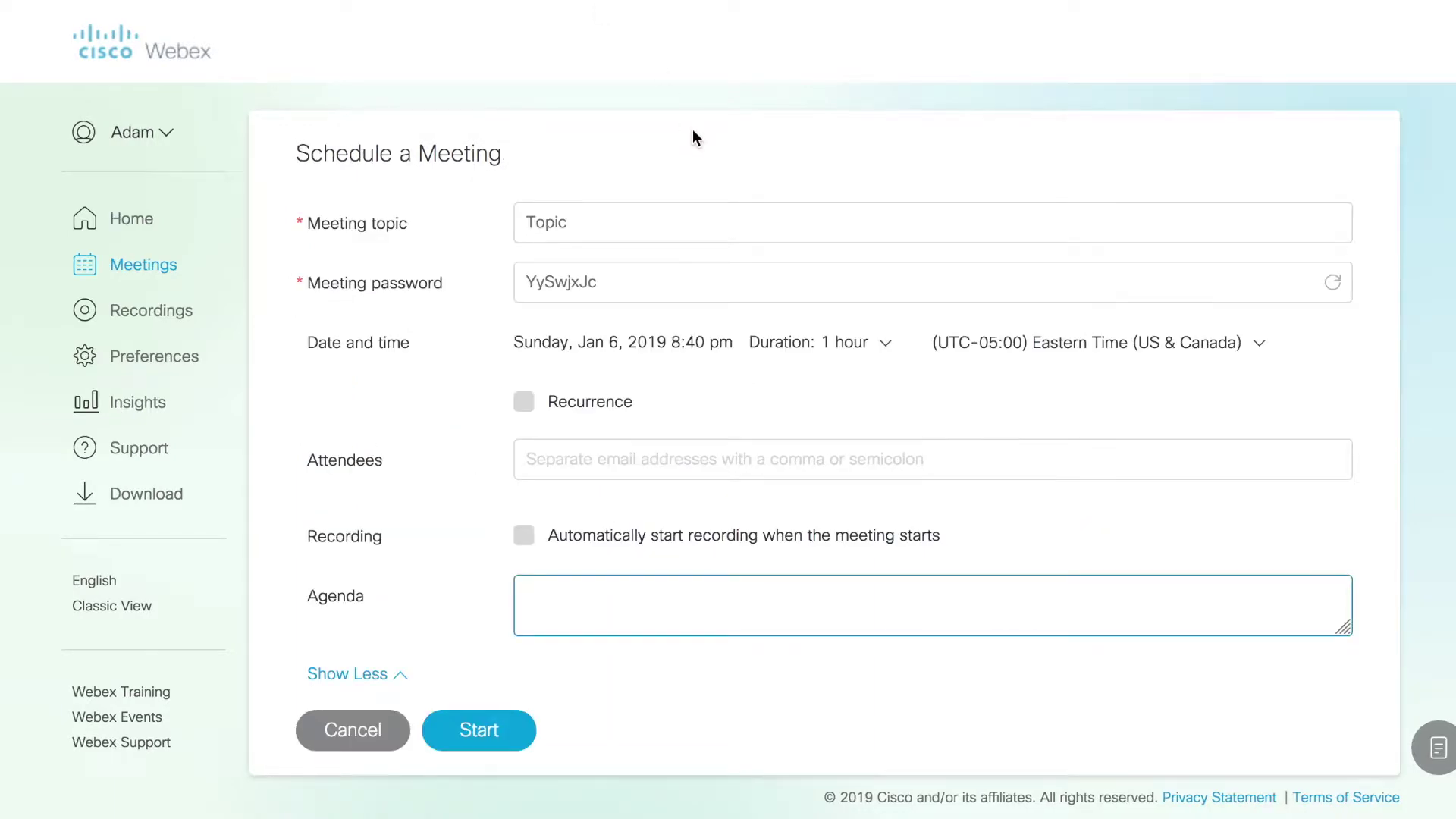
- Enter "Topic" as the meeting topic and check the attendees and agenda fields of the meeting form
left_click_drag(600, 221, 467, 218)
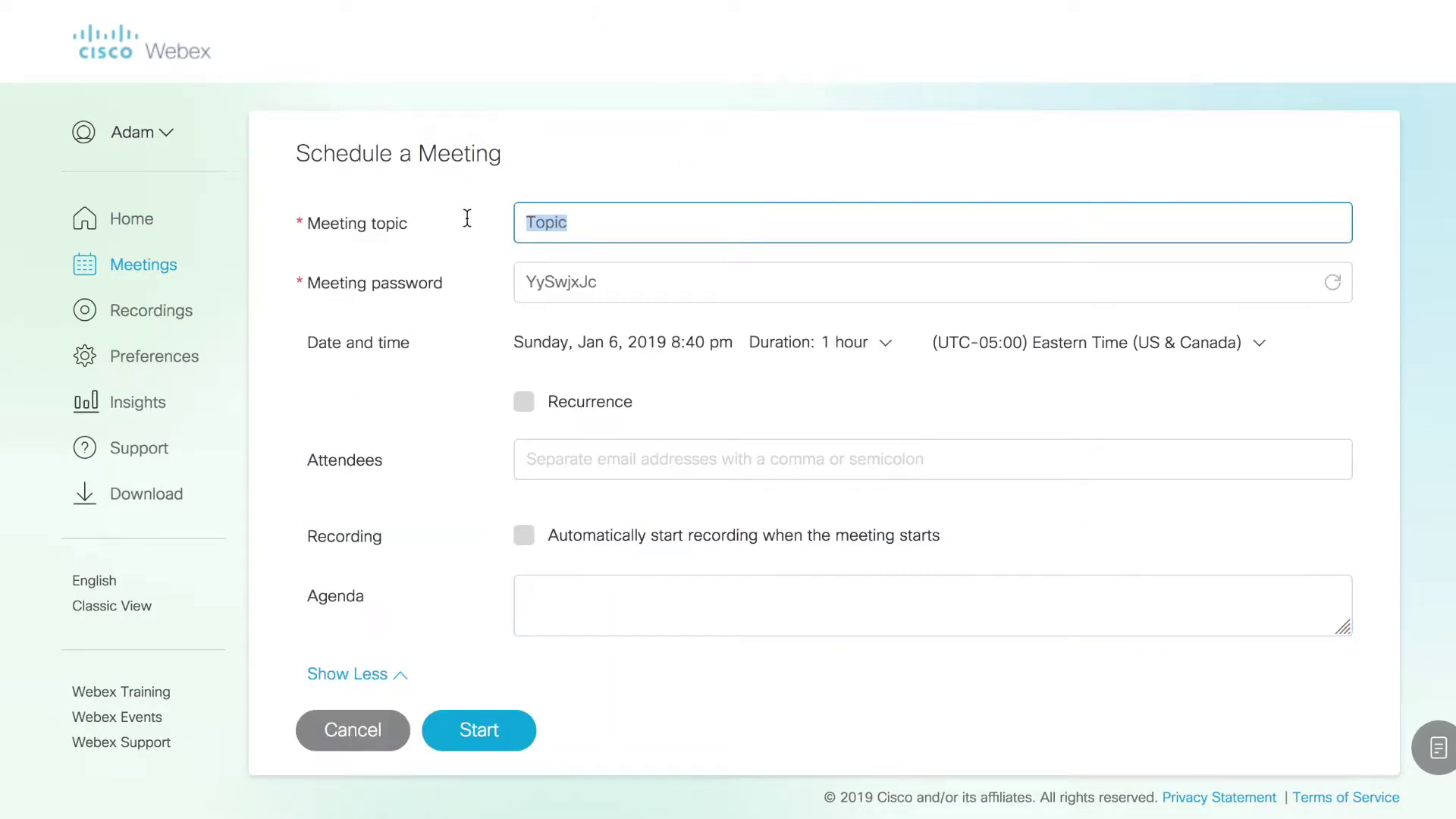
key("BackSpace")
type("Topic")
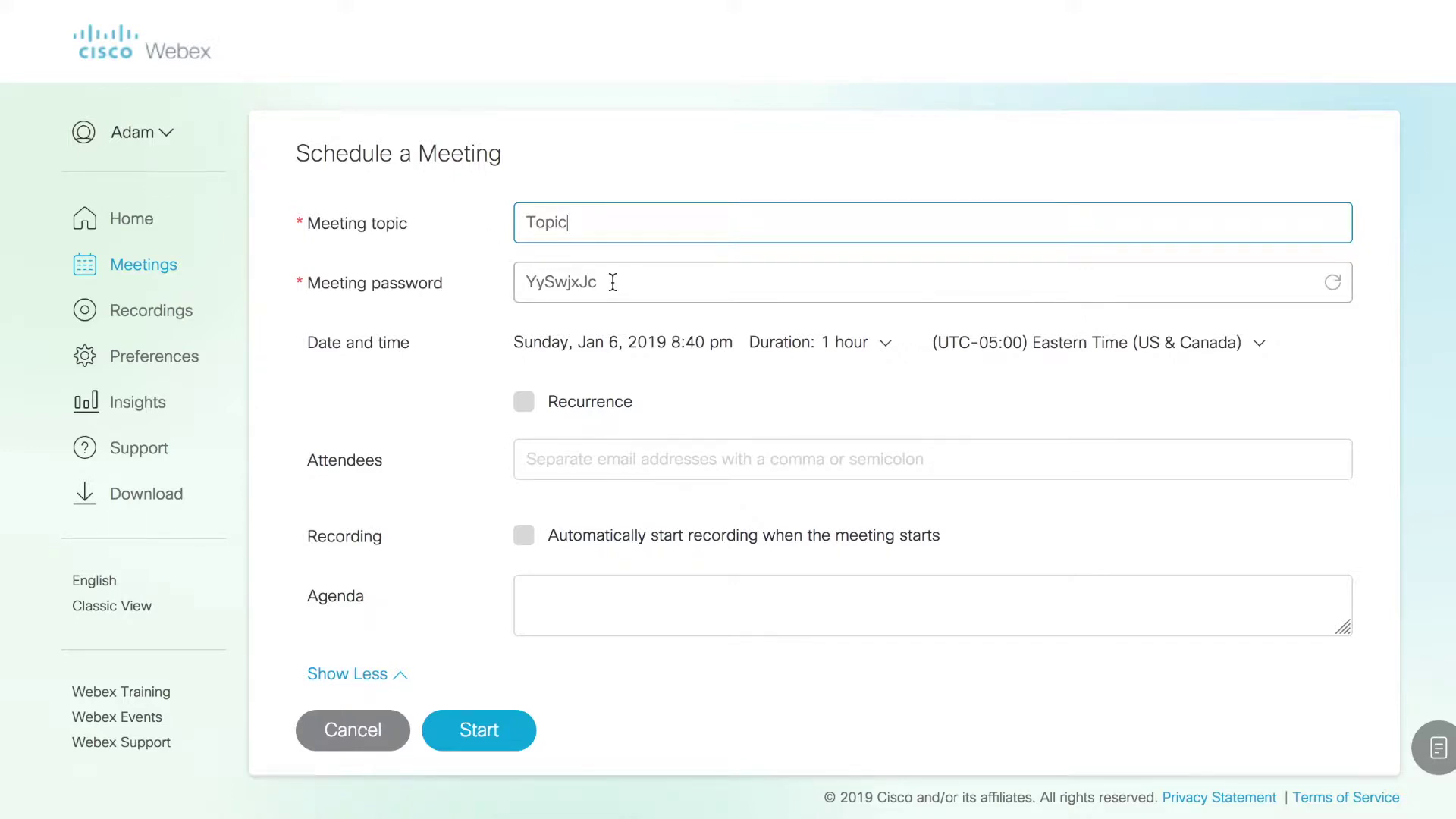
left_click(583, 453)
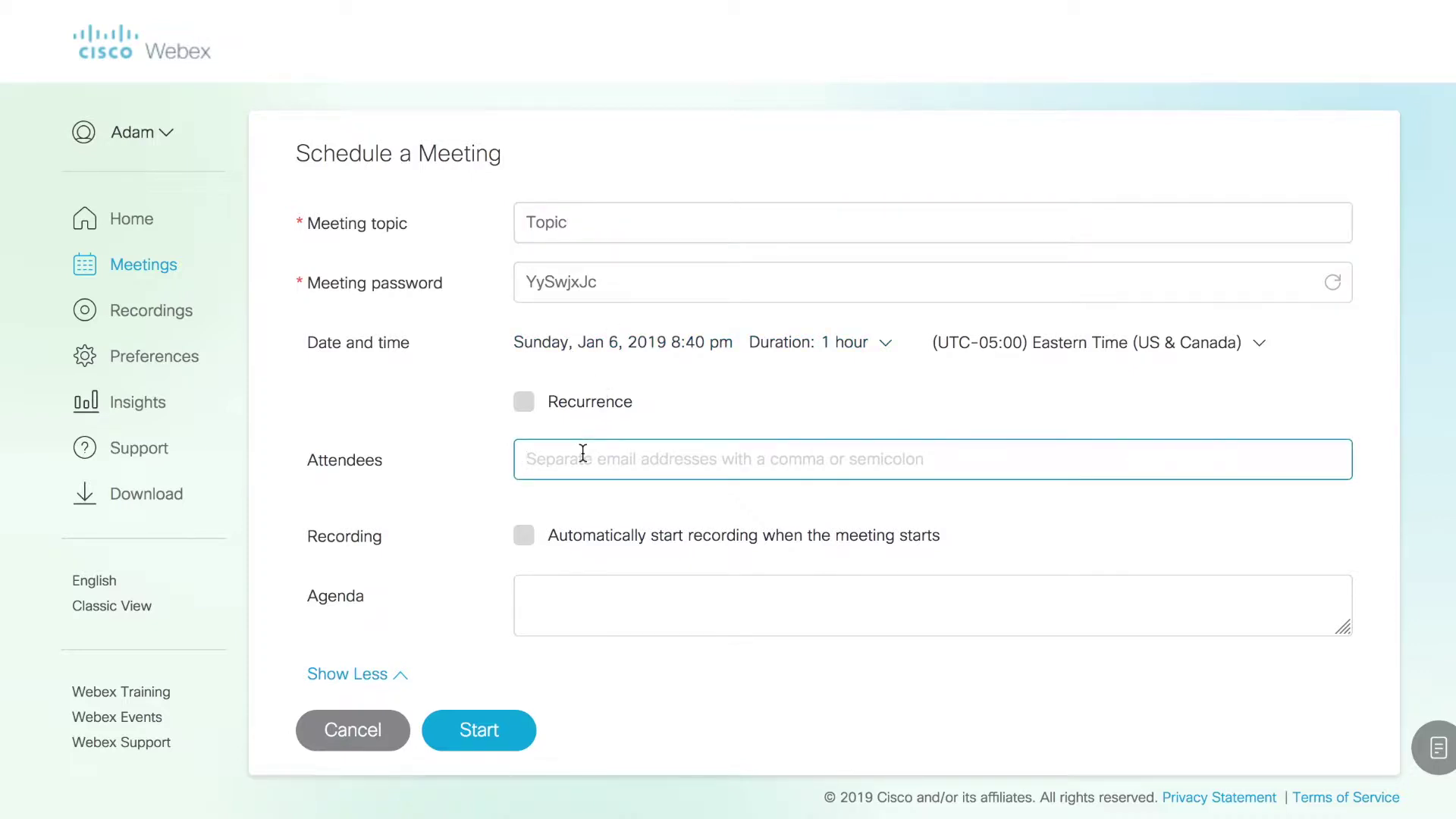
left_click(585, 622)
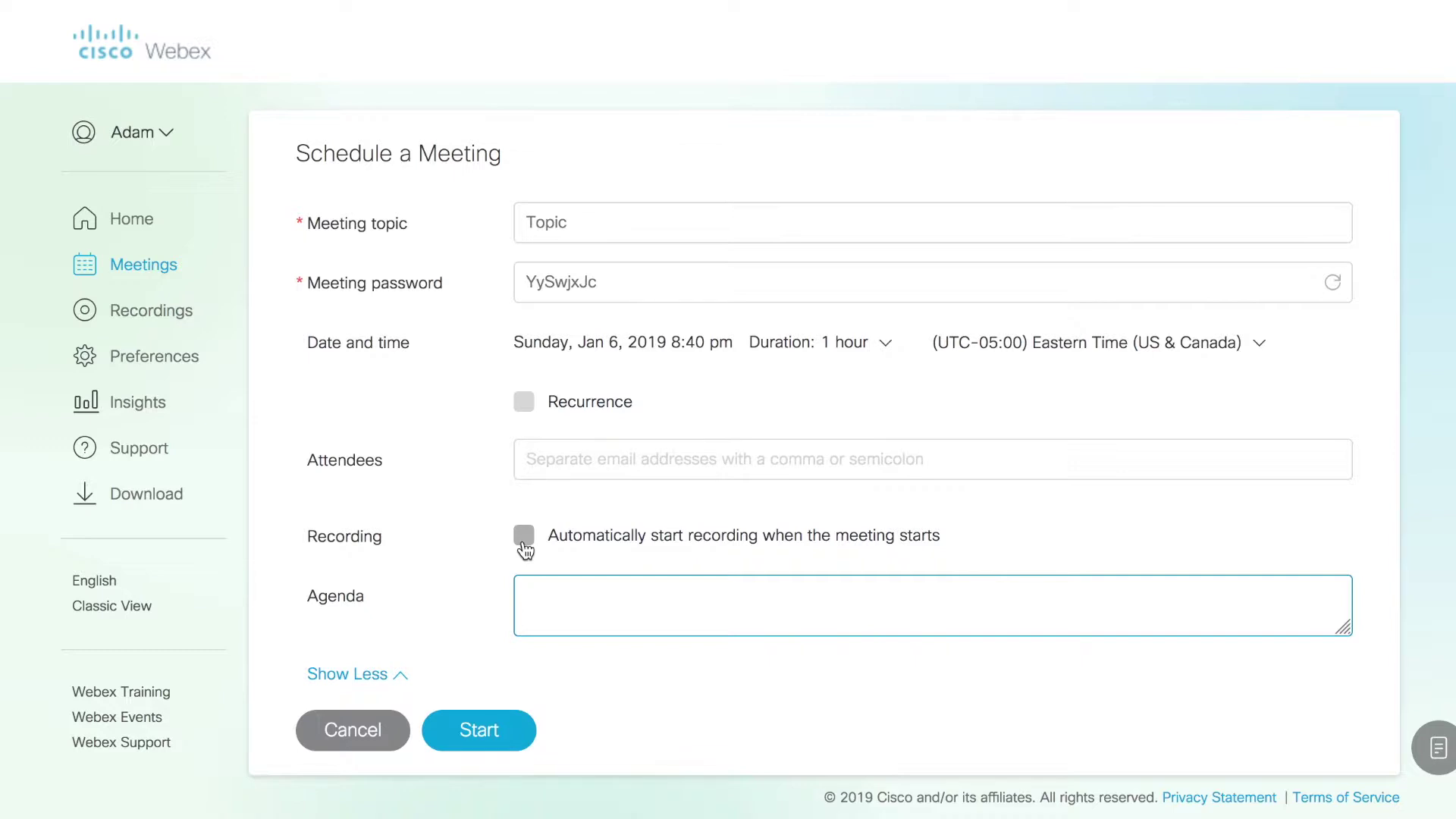
- Open the recorded meetings and view the further actions for the Sales Connect Bot Webex Teams Demo recording
left_click(146, 312)
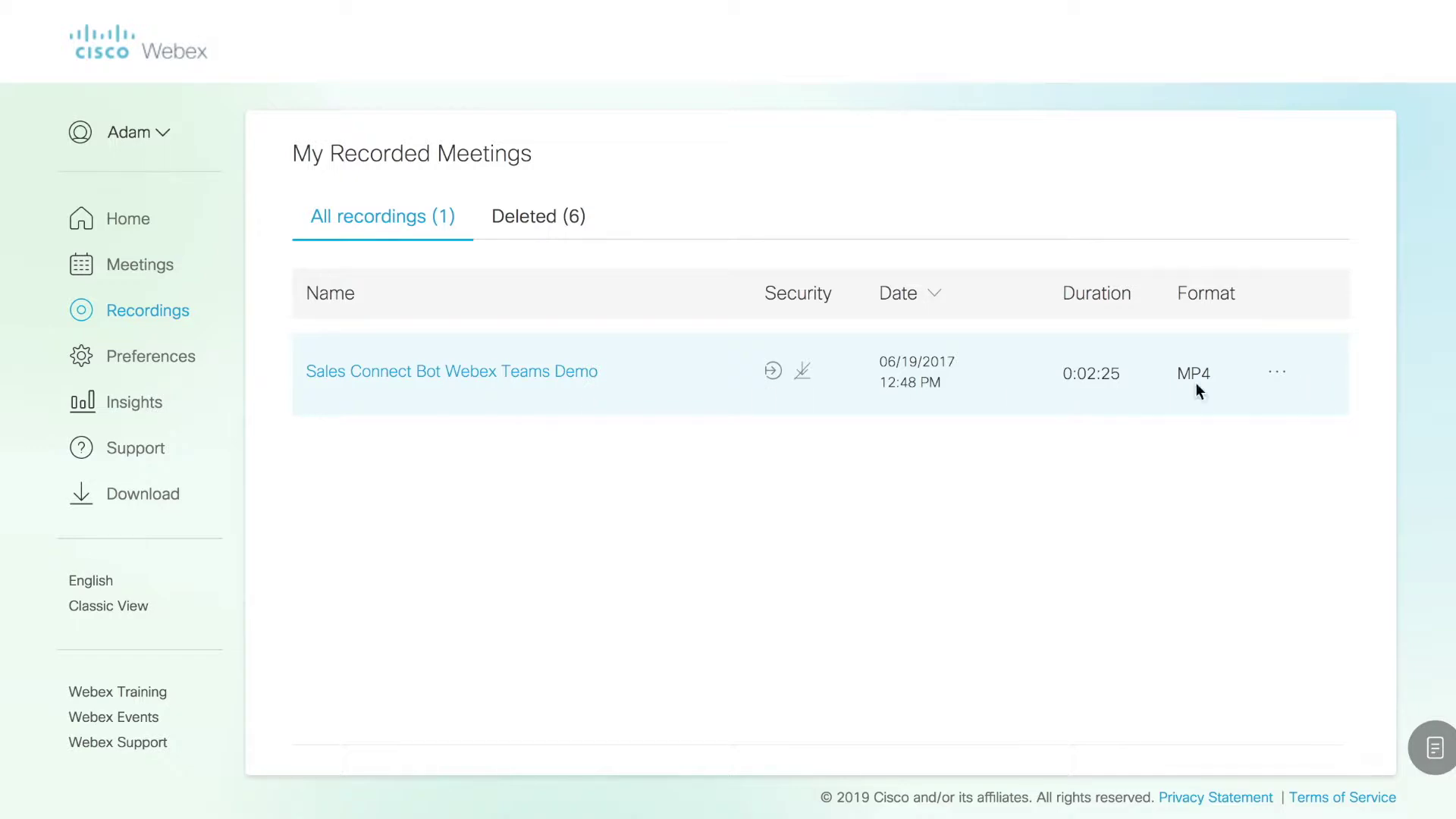
left_click(1278, 379)
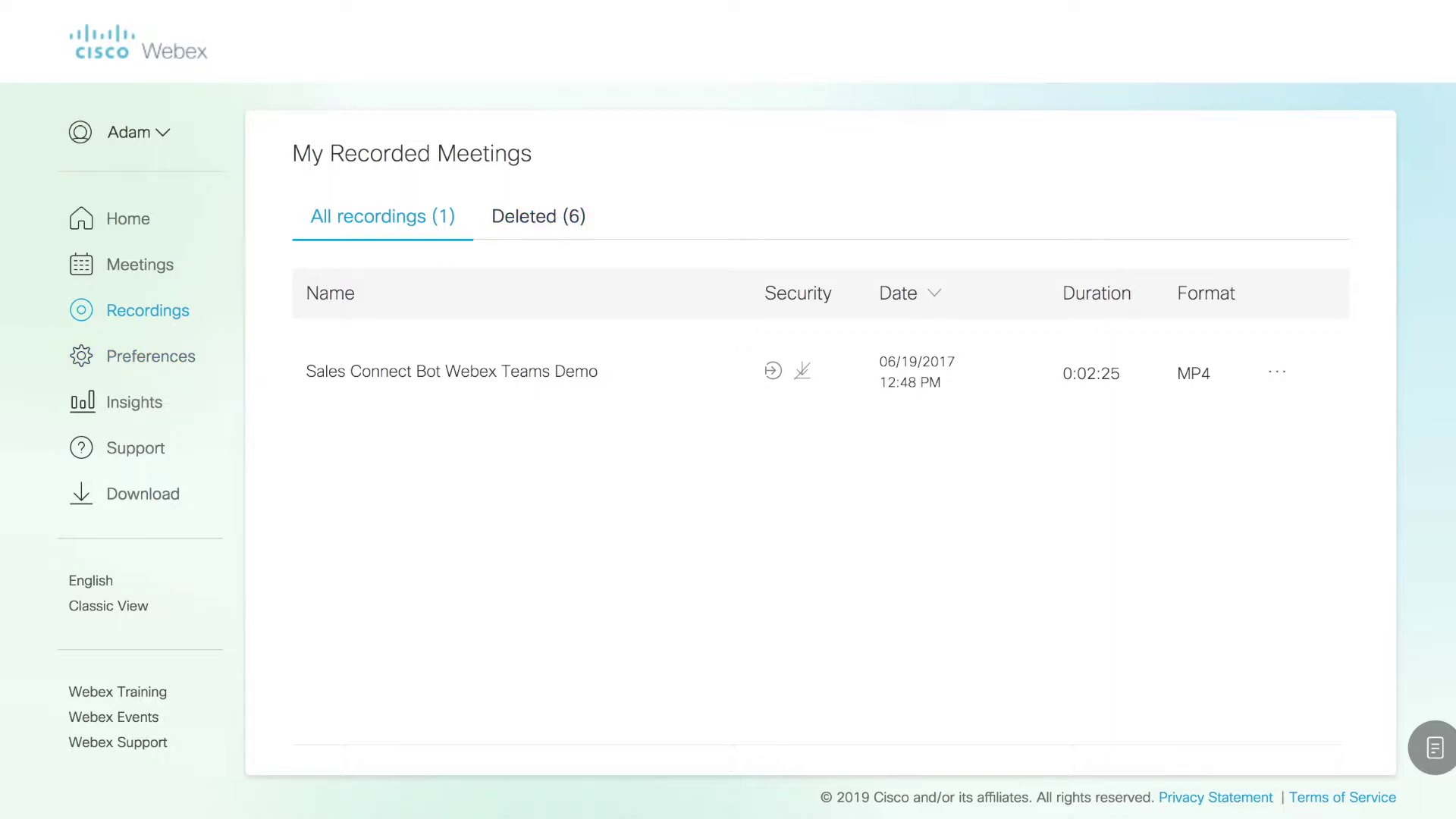
- Review the scheduling preferences, from joining before the host to required accounts and scheduling permission
left_click(151, 355)
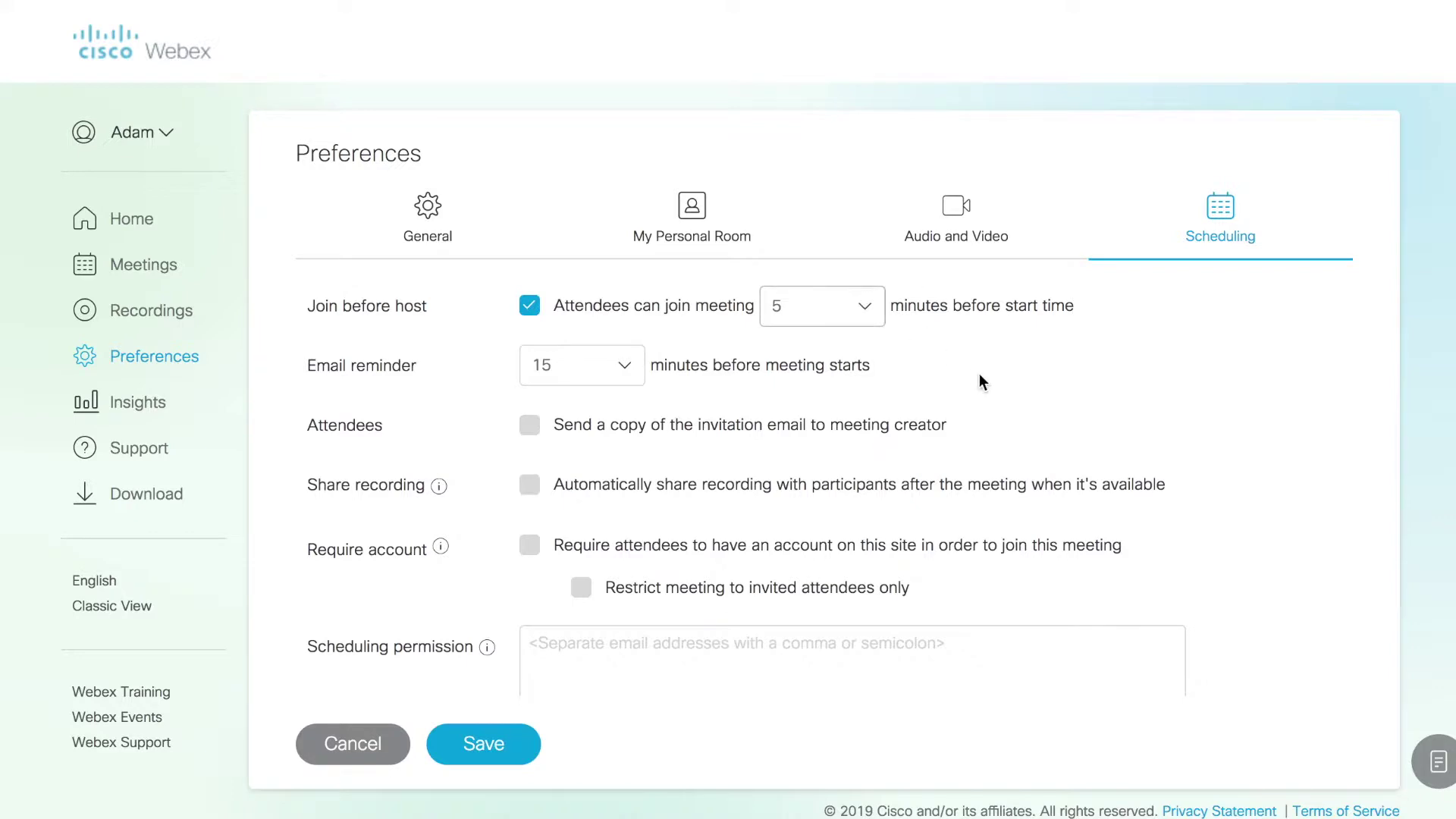
scroll(980, 374, "down", 1)
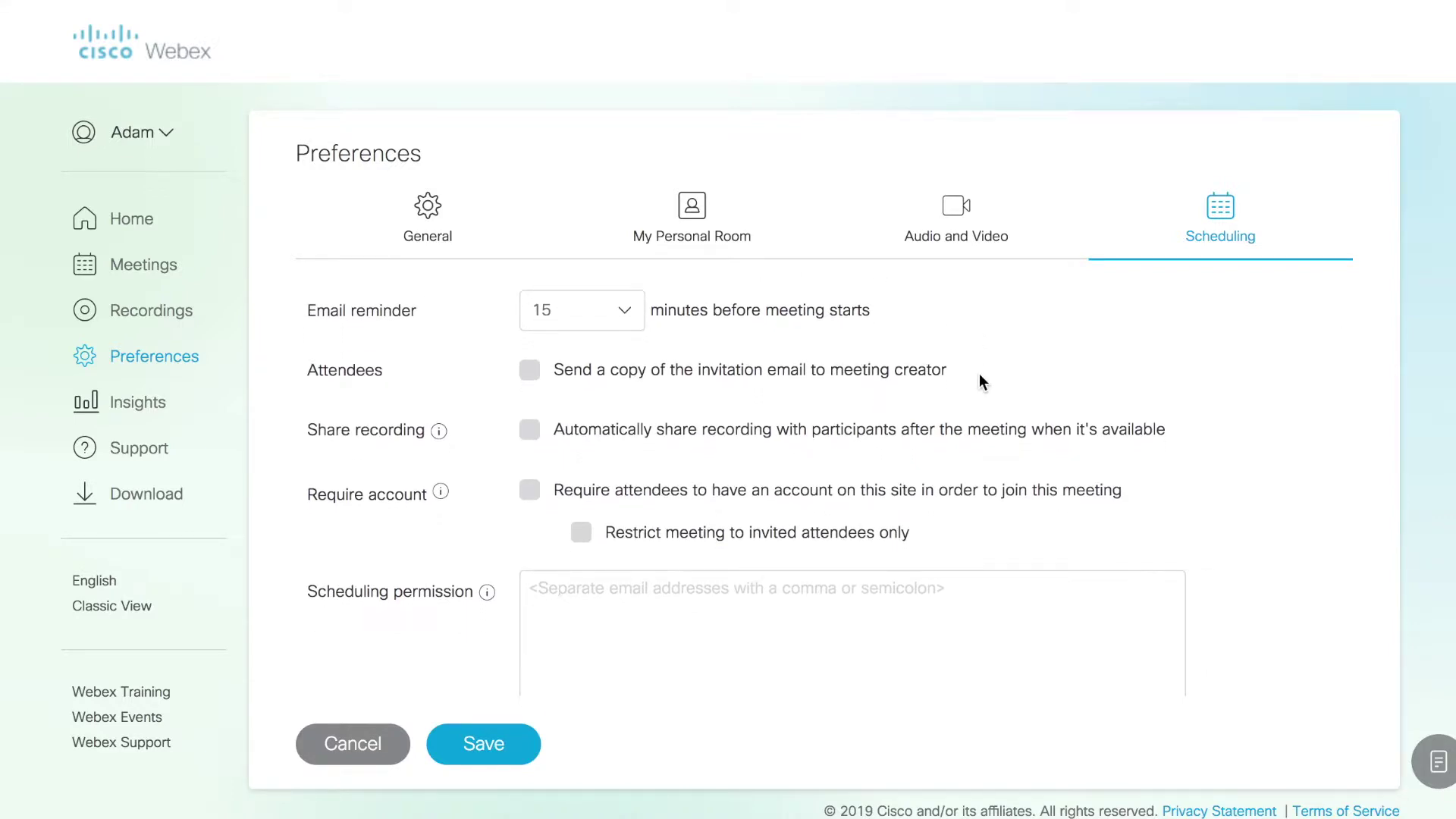
scroll(980, 374, "up", 1)
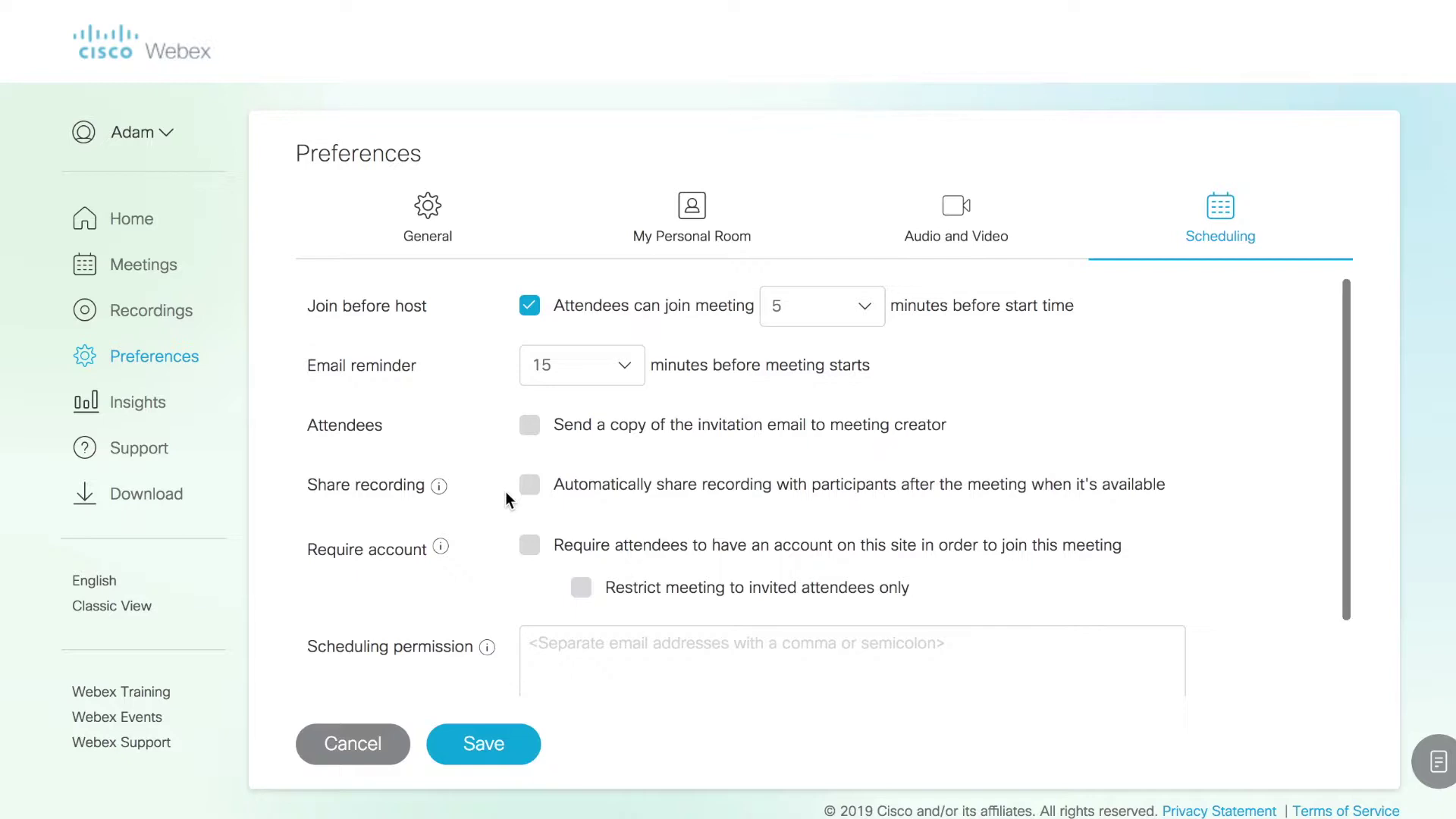
scroll(506, 491, "down", 1)
scroll(505, 498, "down", 1)
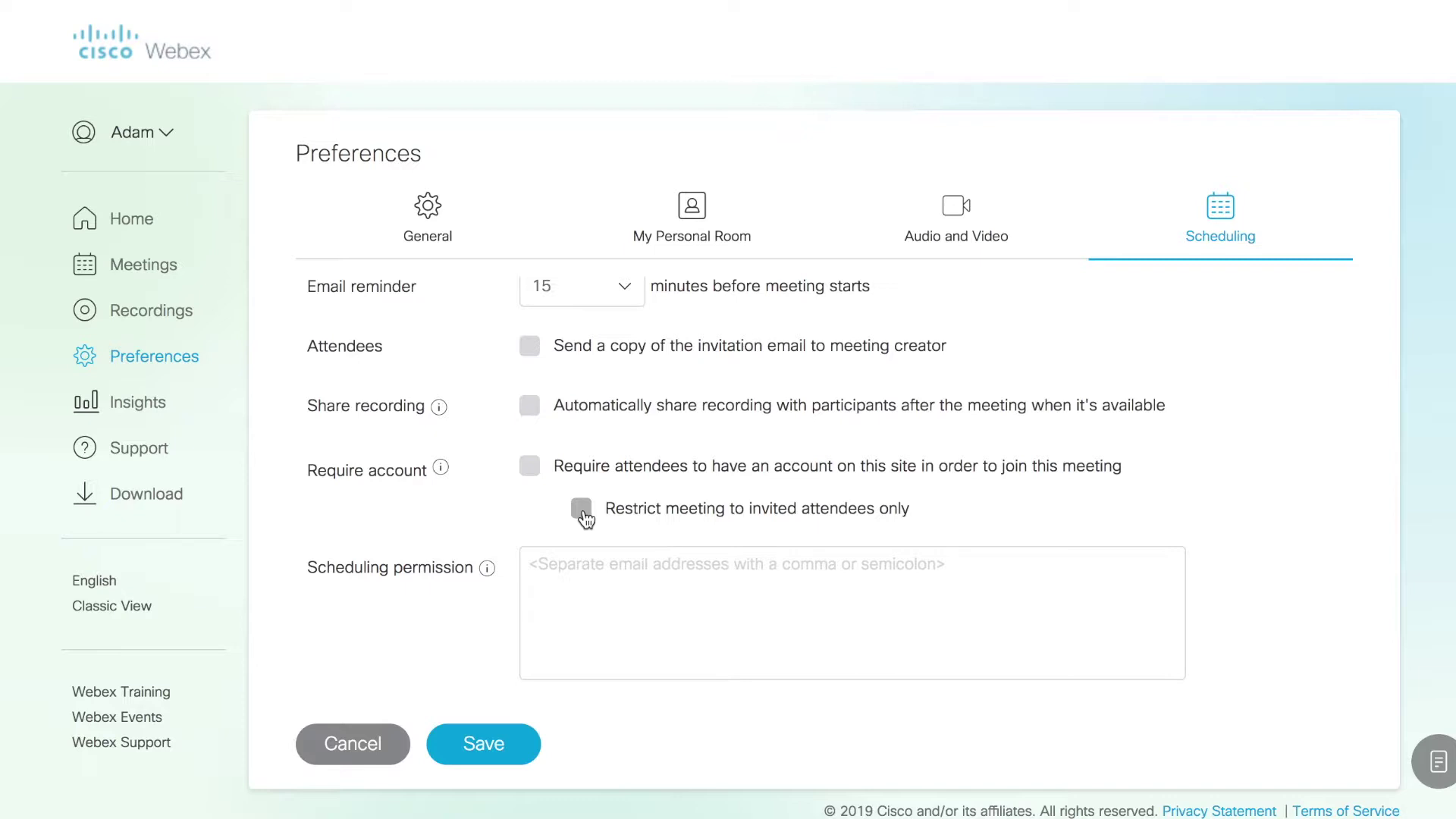
scroll(953, 215, "up", 1)
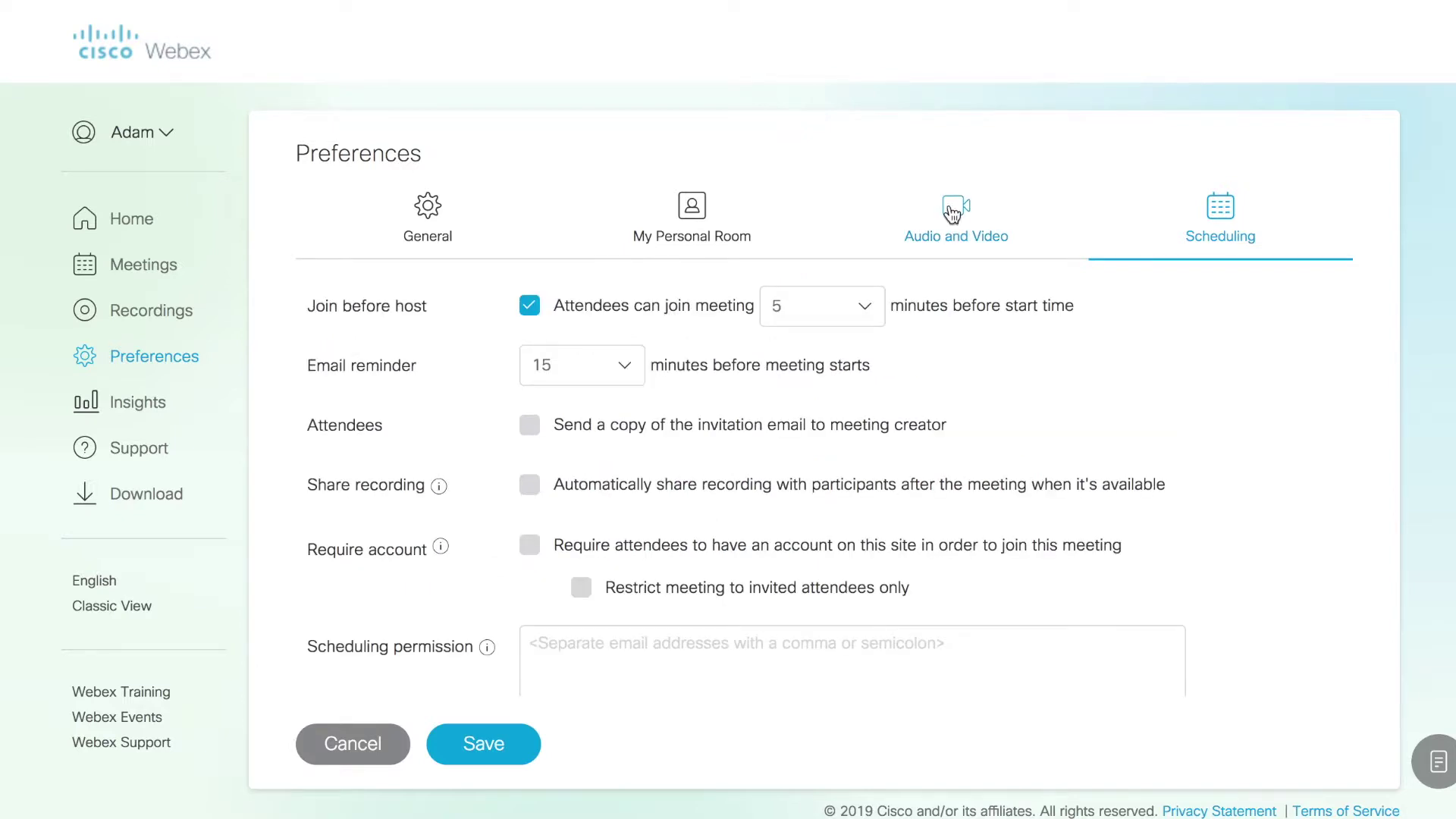
- Review the audio and video preferences, including the available audio connection types and entry and exit tones
left_click(953, 213)
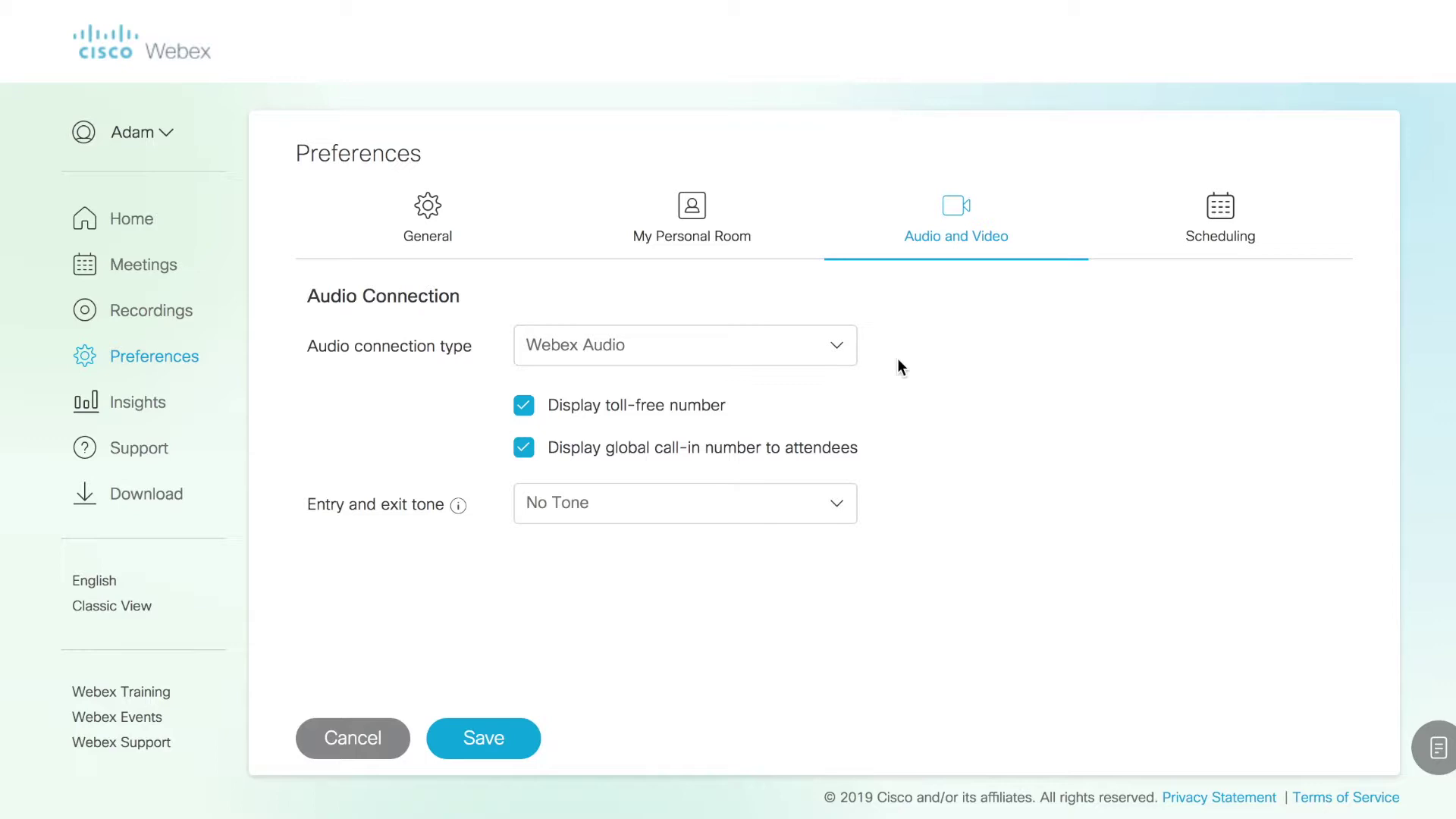
left_click(841, 347)
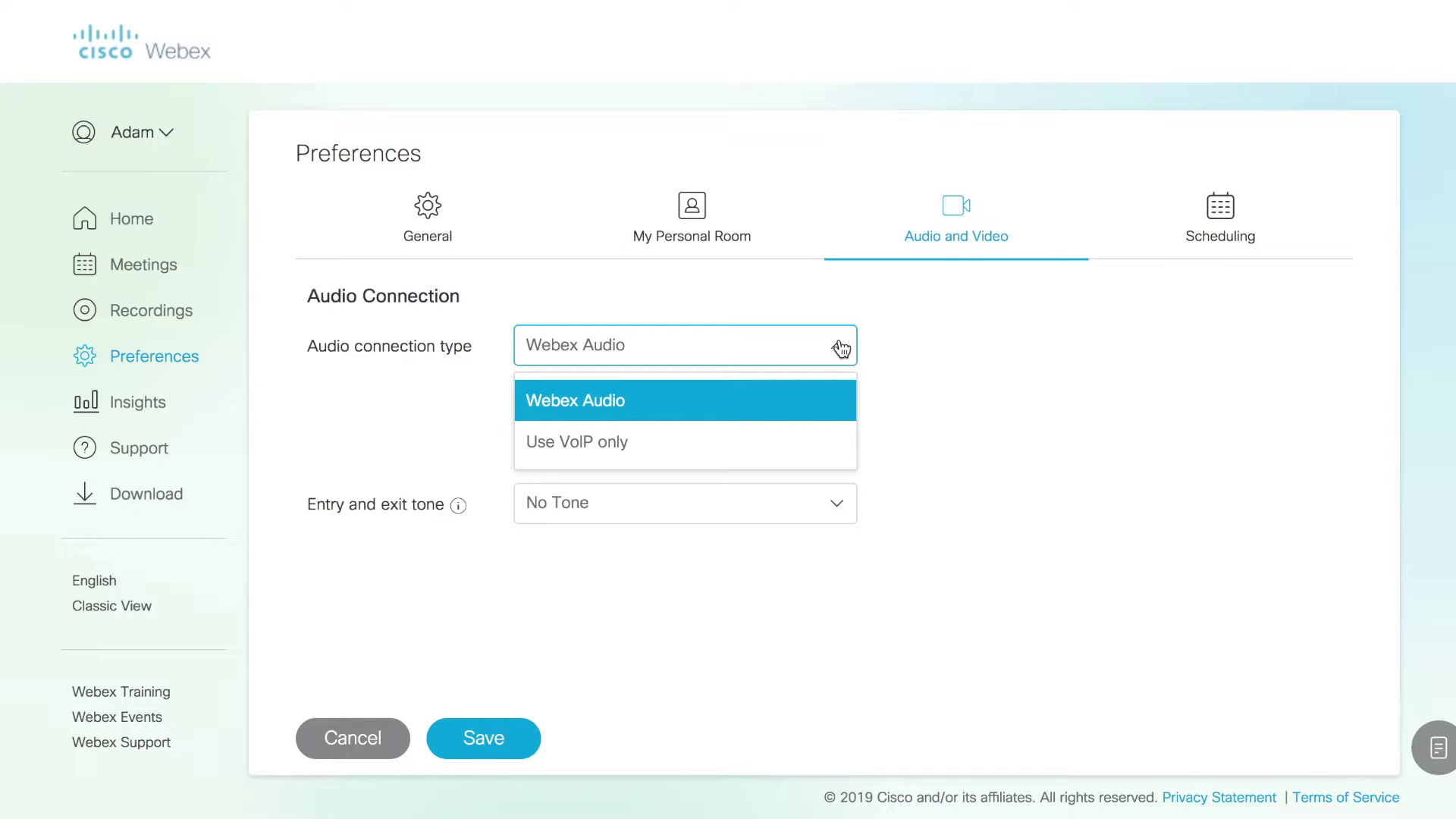
left_click(948, 340)
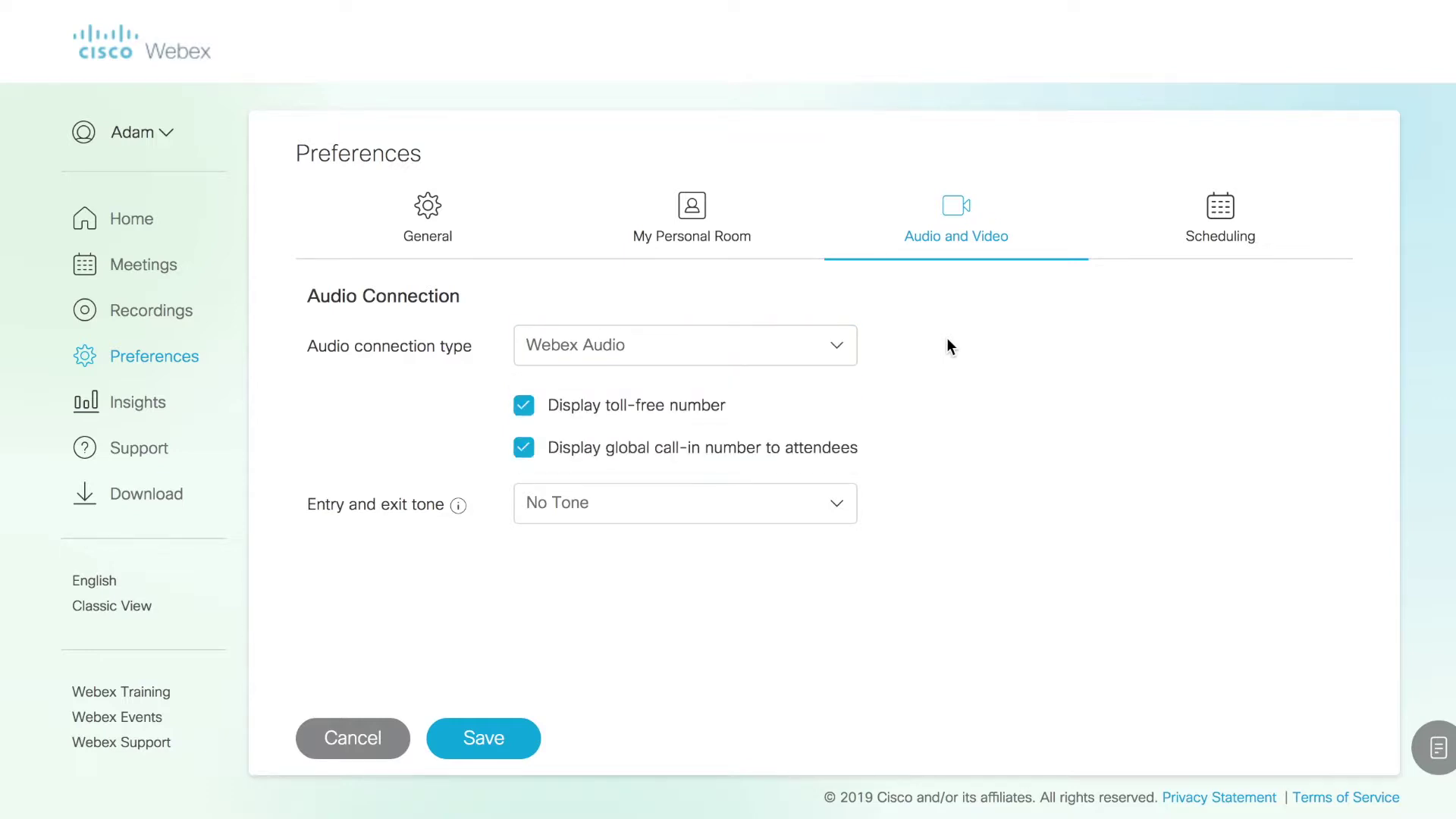
left_click(839, 506)
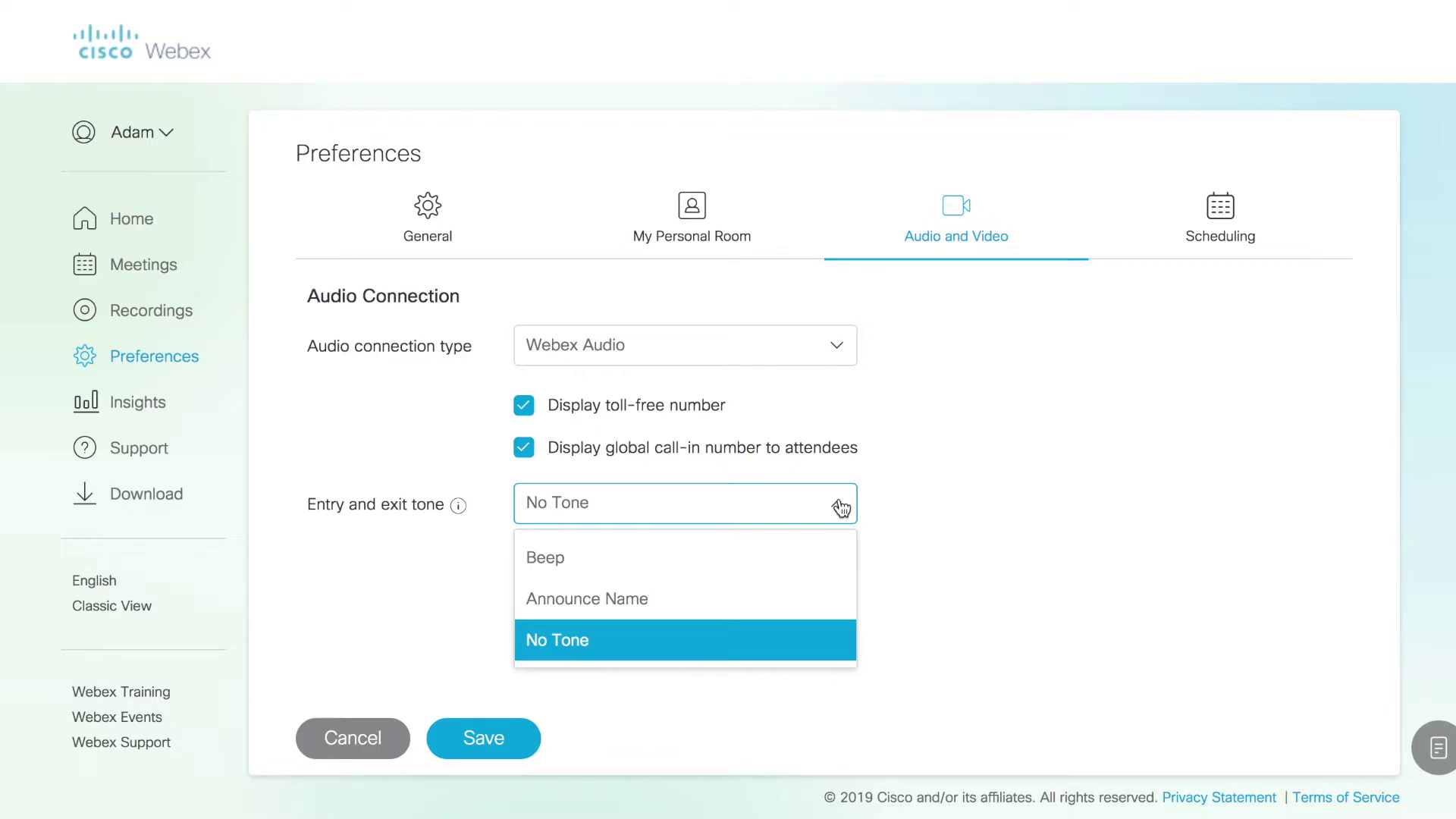
left_click(926, 503)
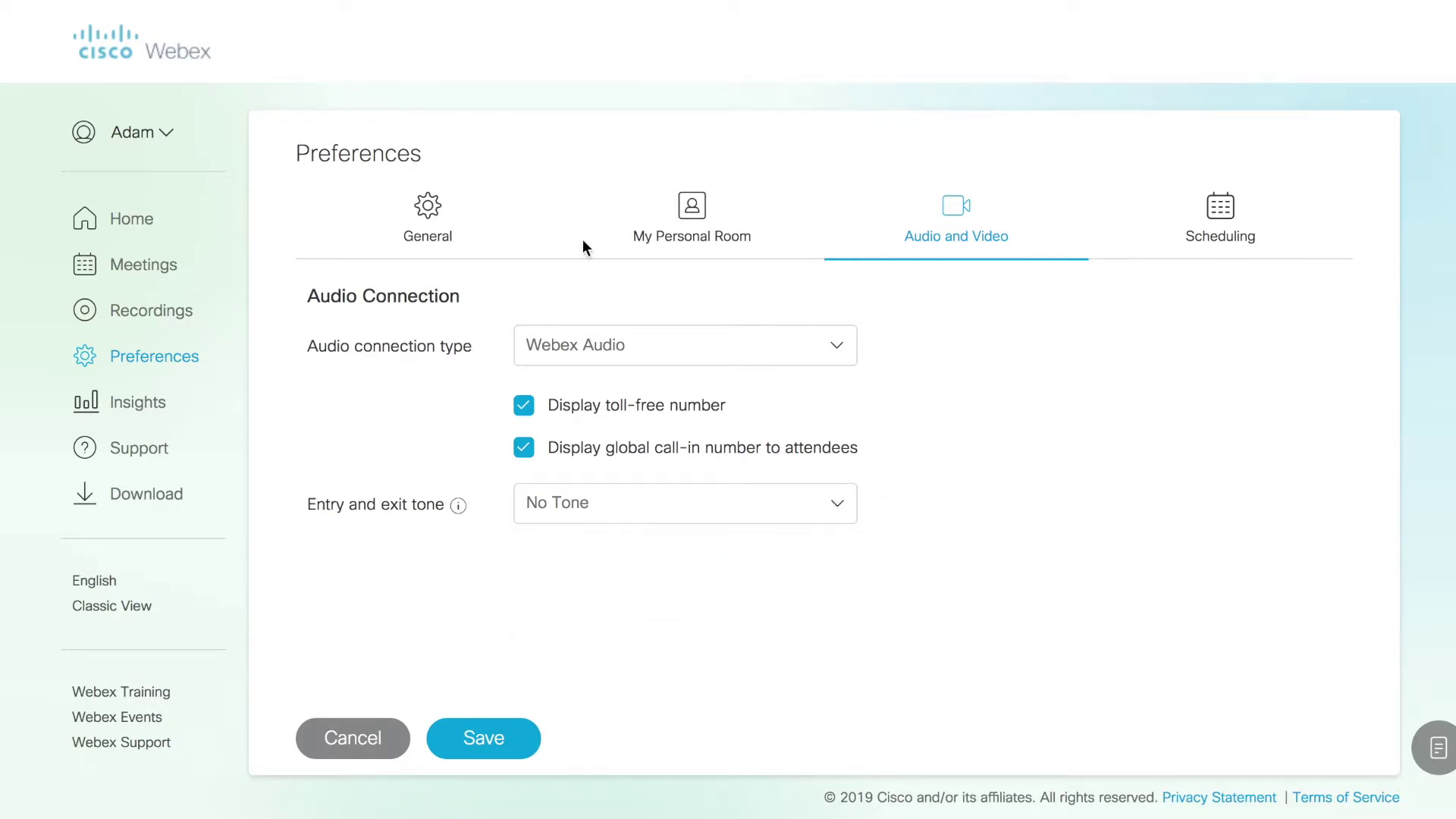
- Review the general preferences and the Personal Room settings through to the alternate host e-mail field
left_click(423, 212)
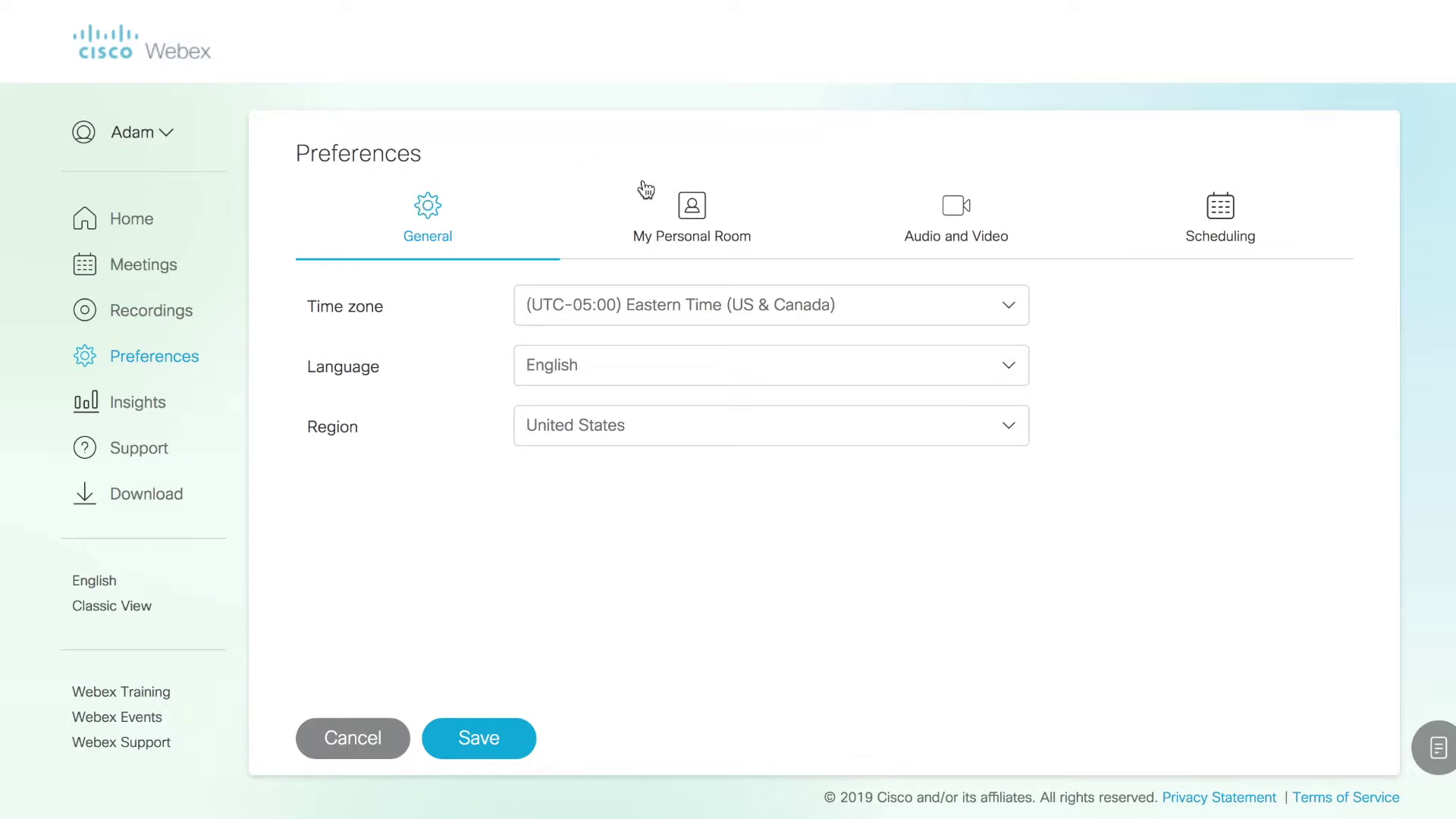
left_click(699, 211)
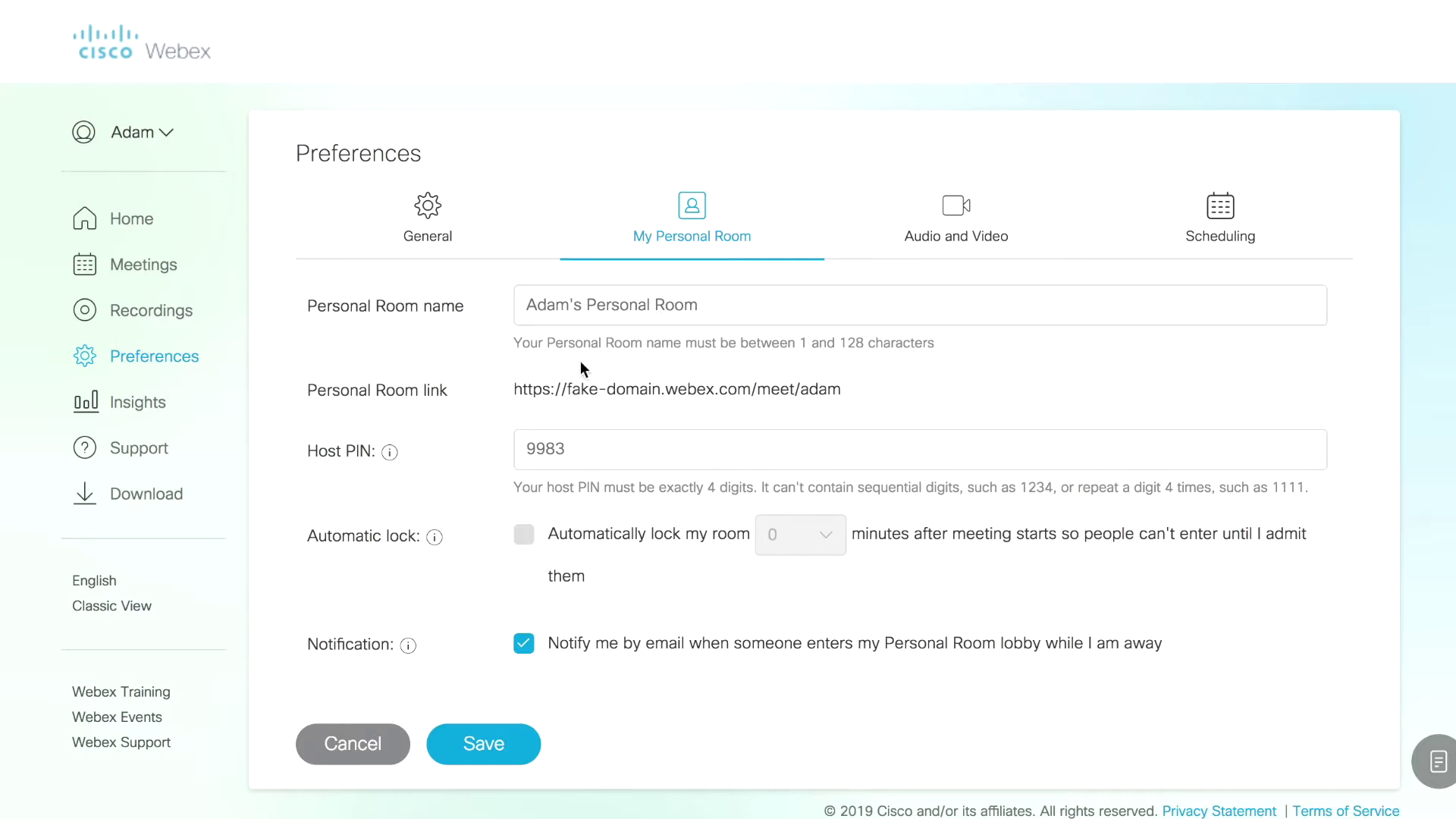
scroll(581, 363, "down", 1)
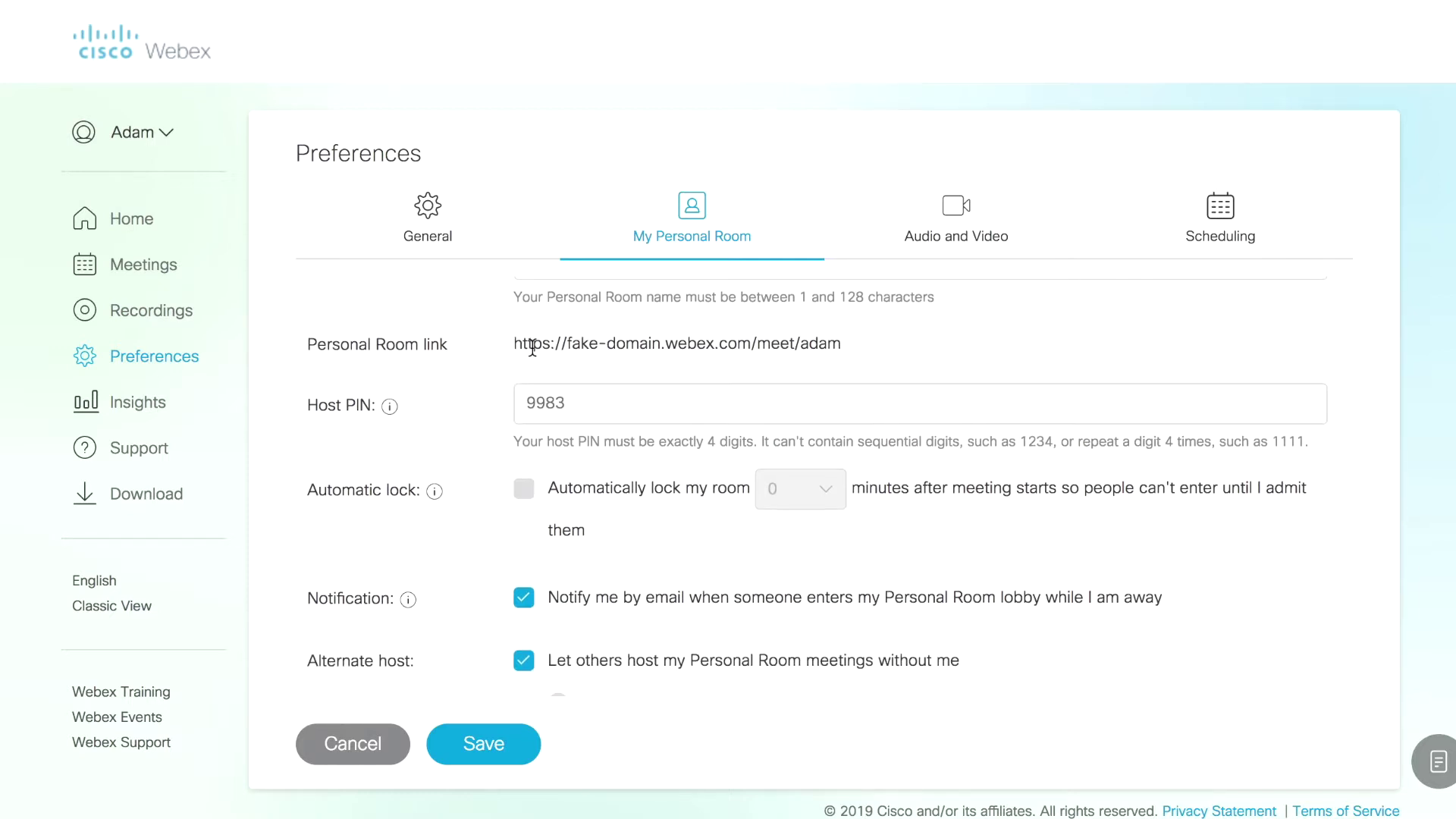
scroll(535, 346, "down", 1)
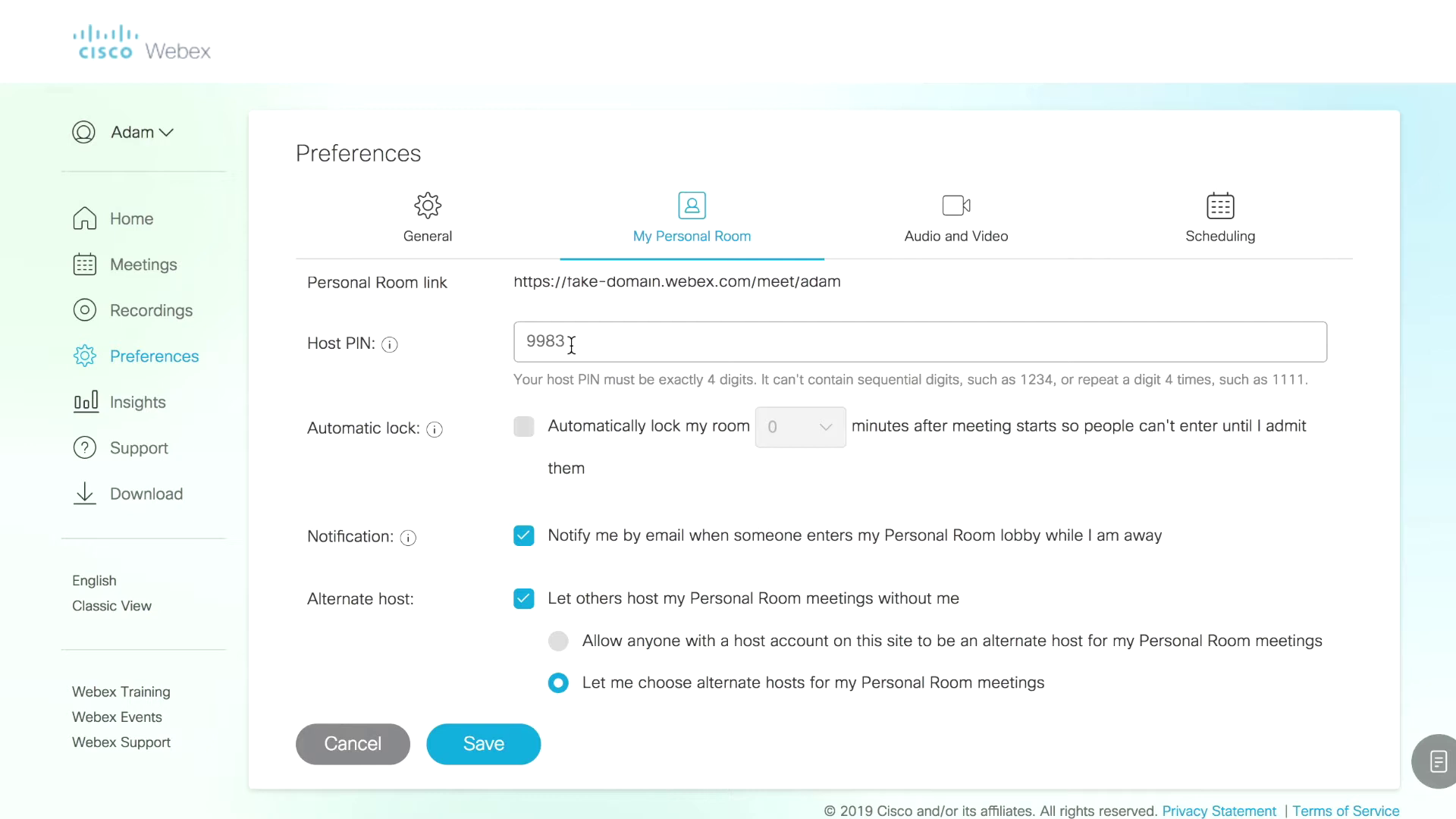
scroll(571, 345, "up", 2)
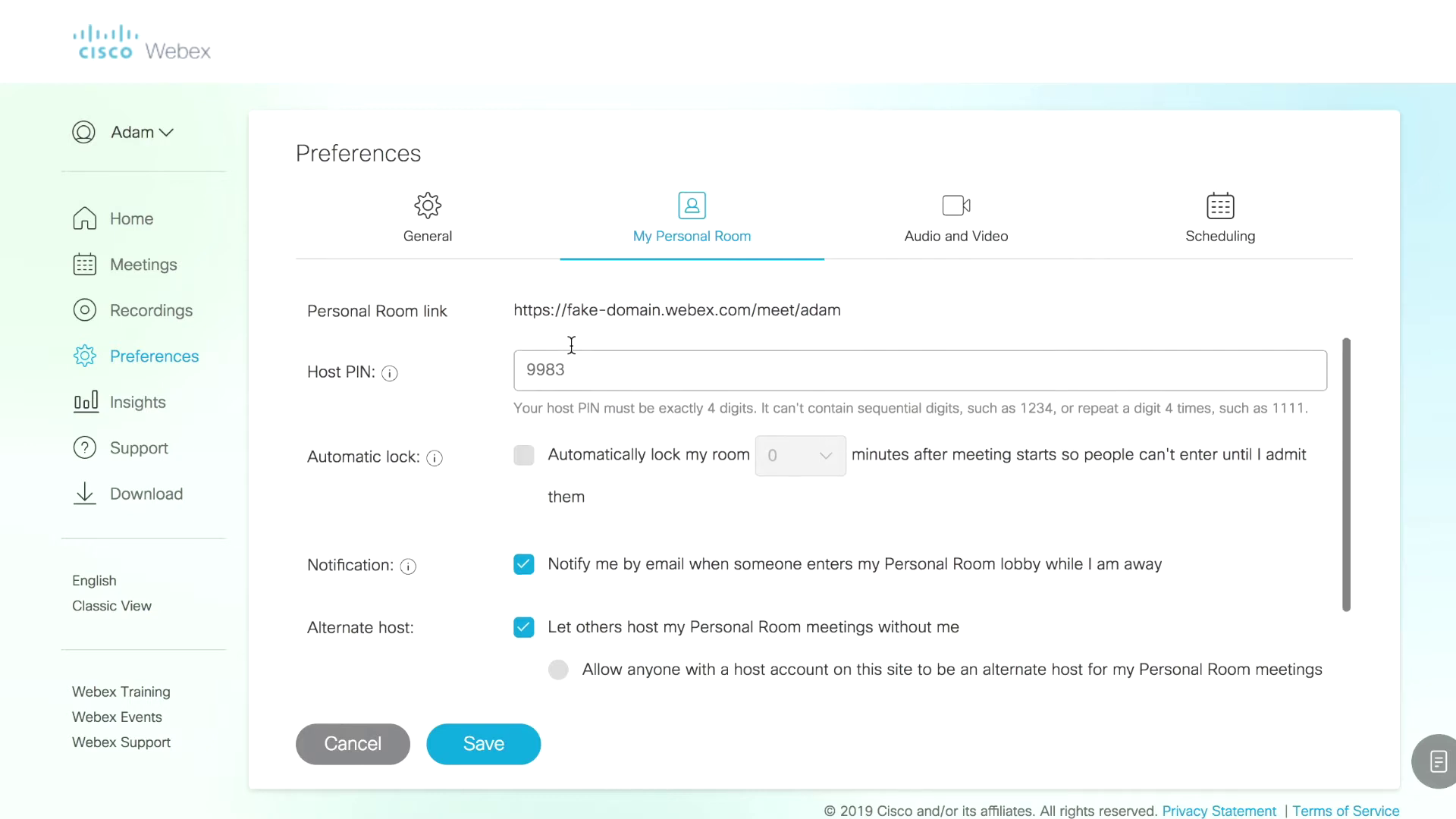
scroll(571, 345, "down", 1)
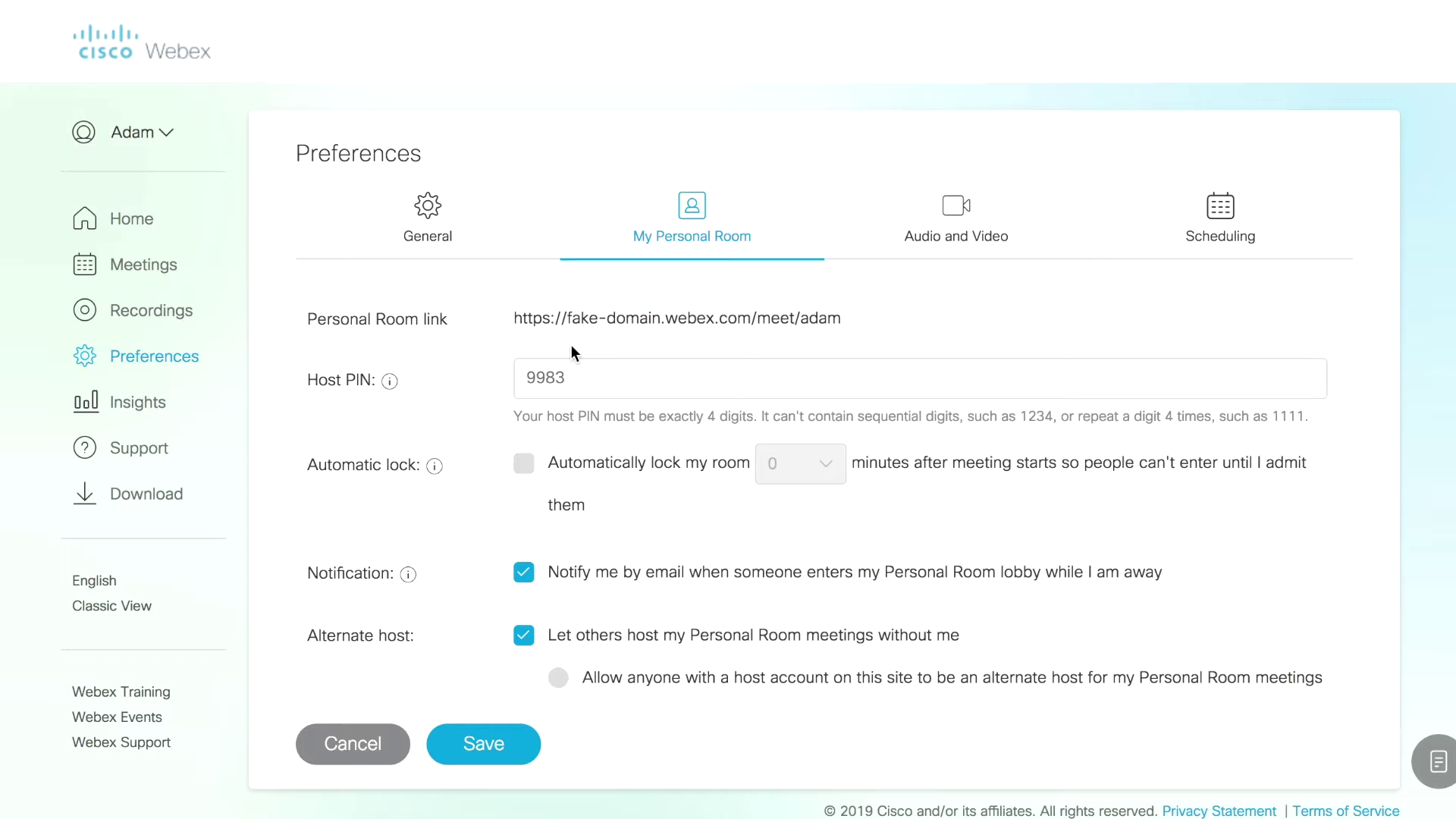
scroll(572, 346, "down", 2)
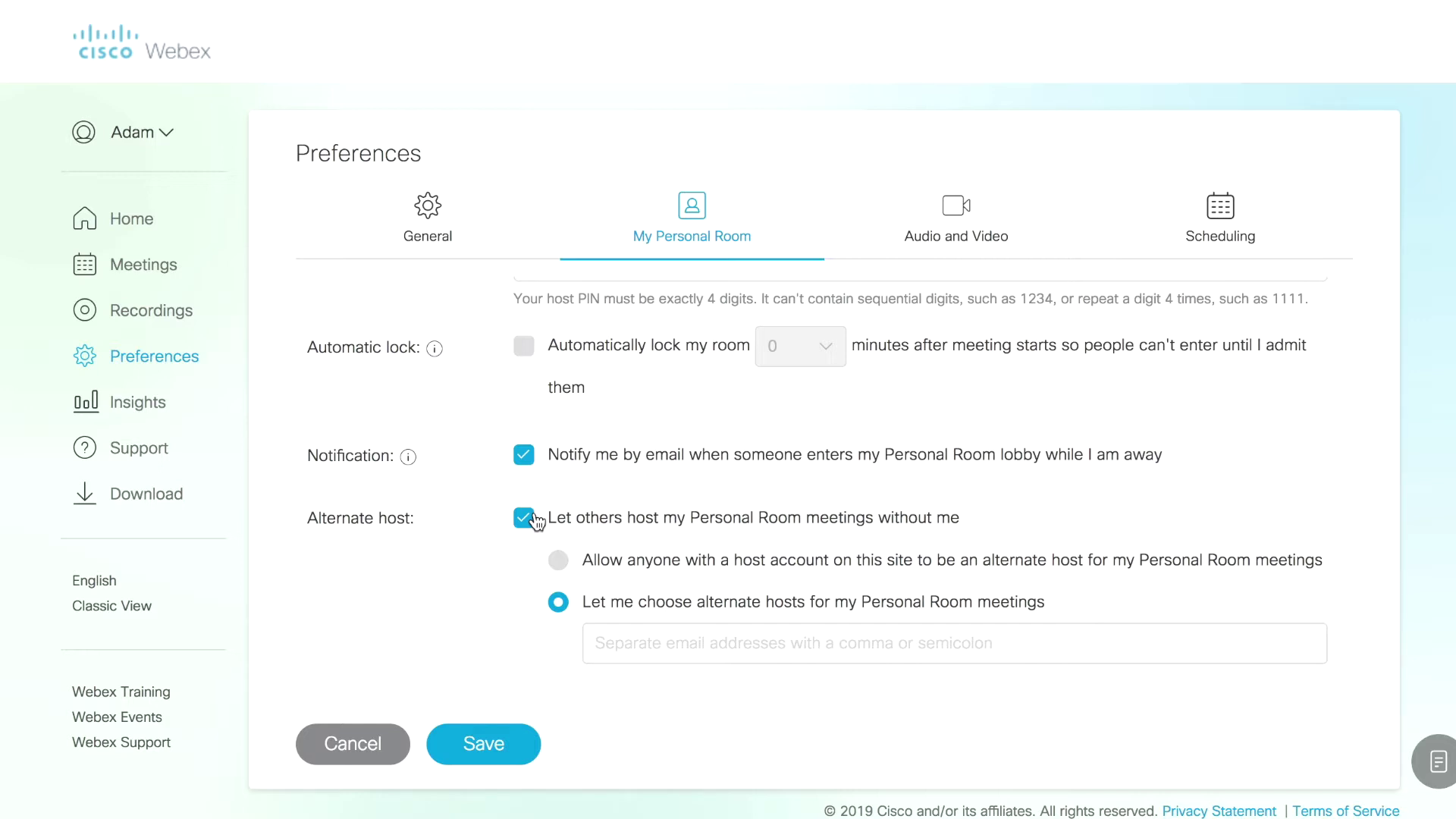
left_click(689, 647)
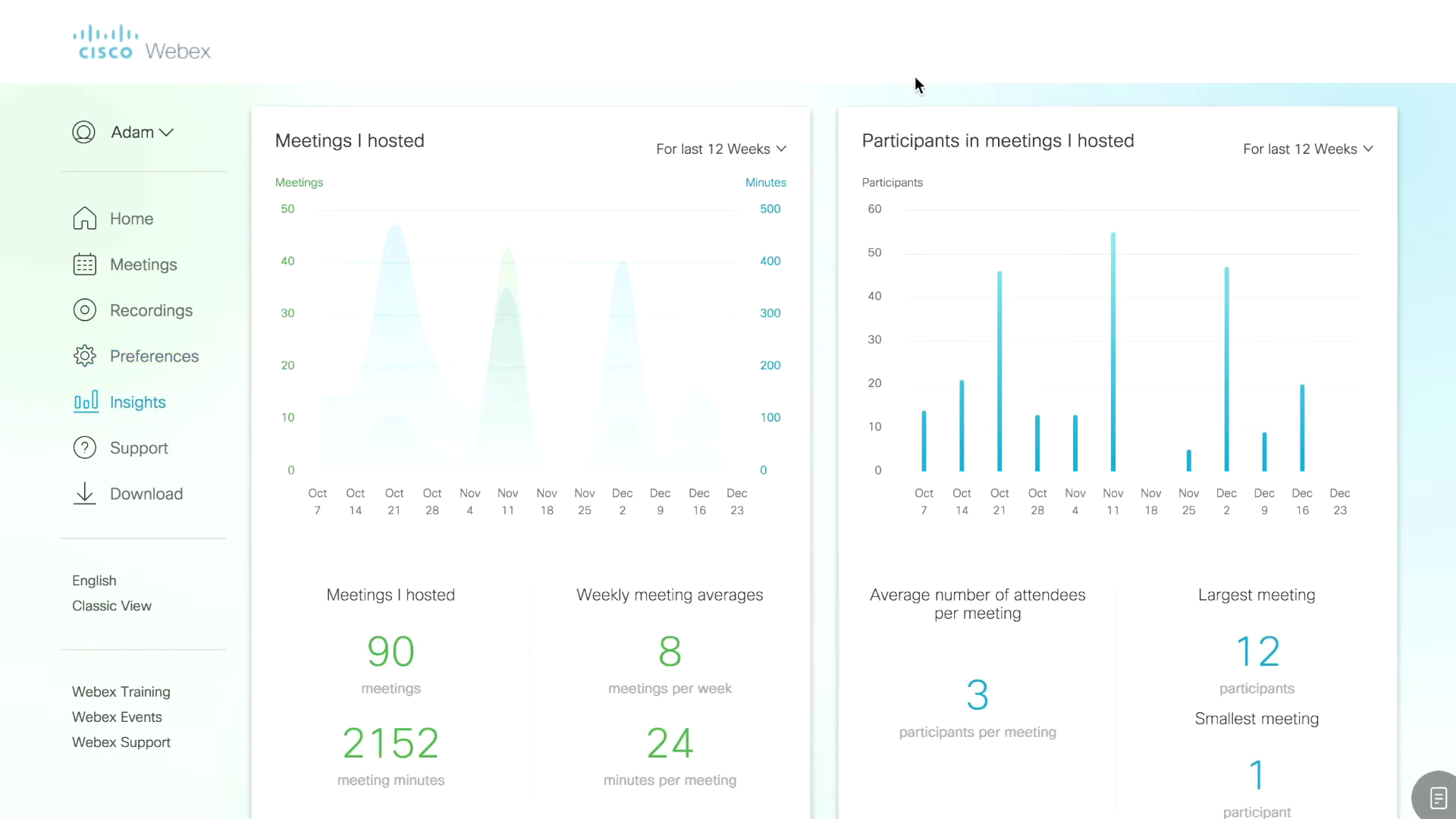
- In the Insights, show the hosted meetings chart for the last 6 months and for the last 4 weeks
scroll(824, 133, "down", 1)
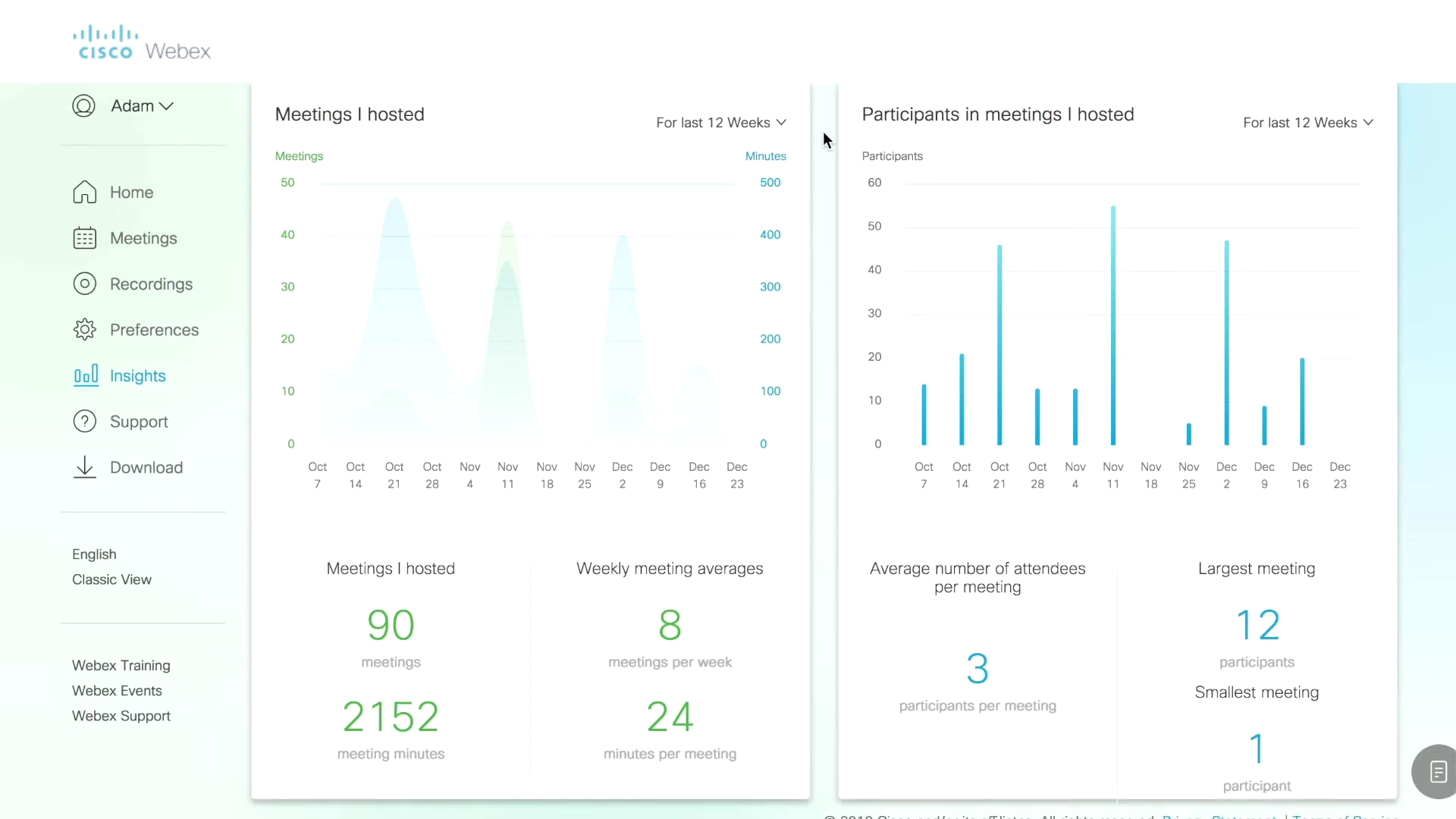
left_click(782, 123)
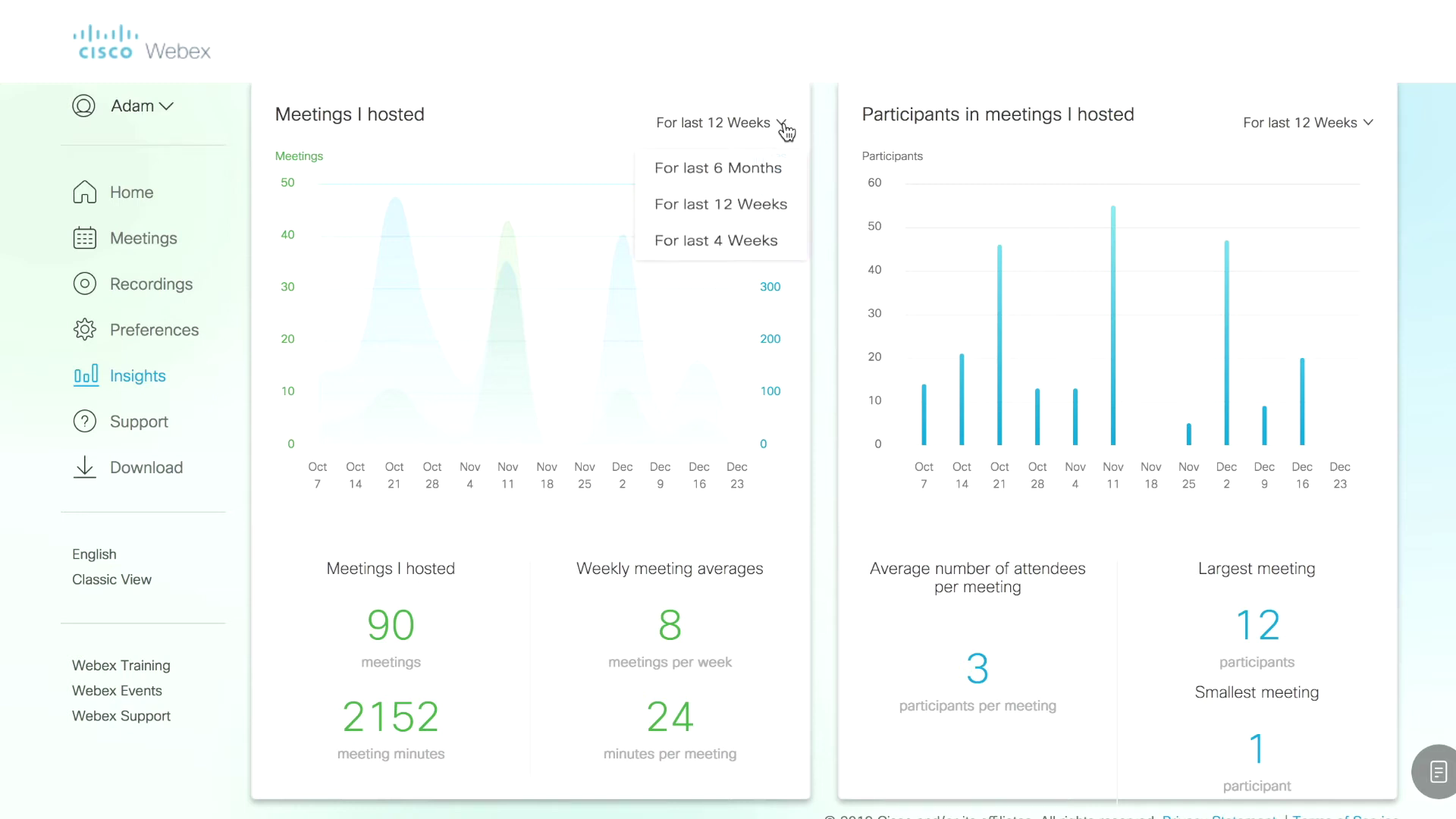
left_click(768, 165)
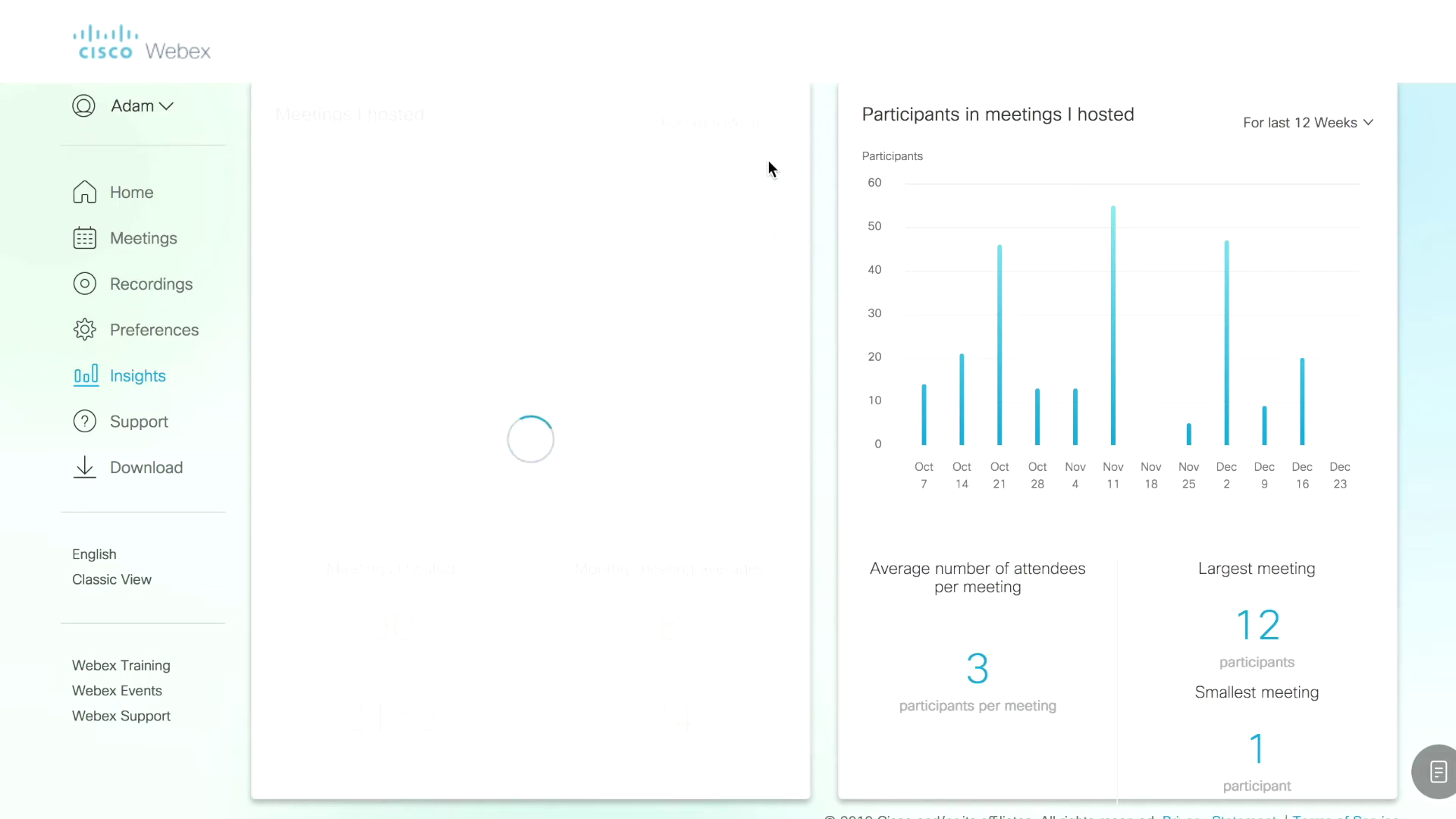
mouse_move(660, 227)
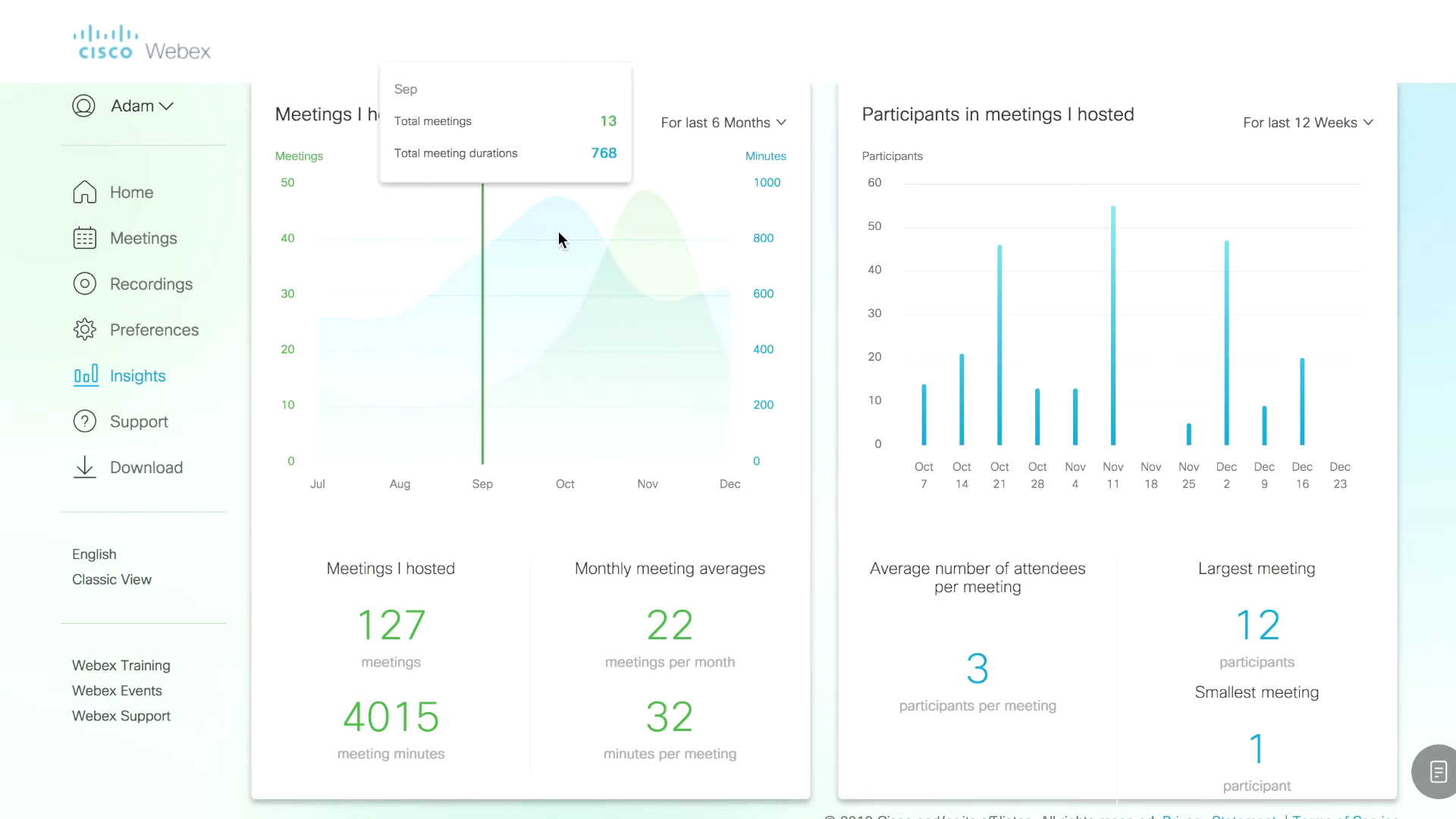
left_click(782, 123)
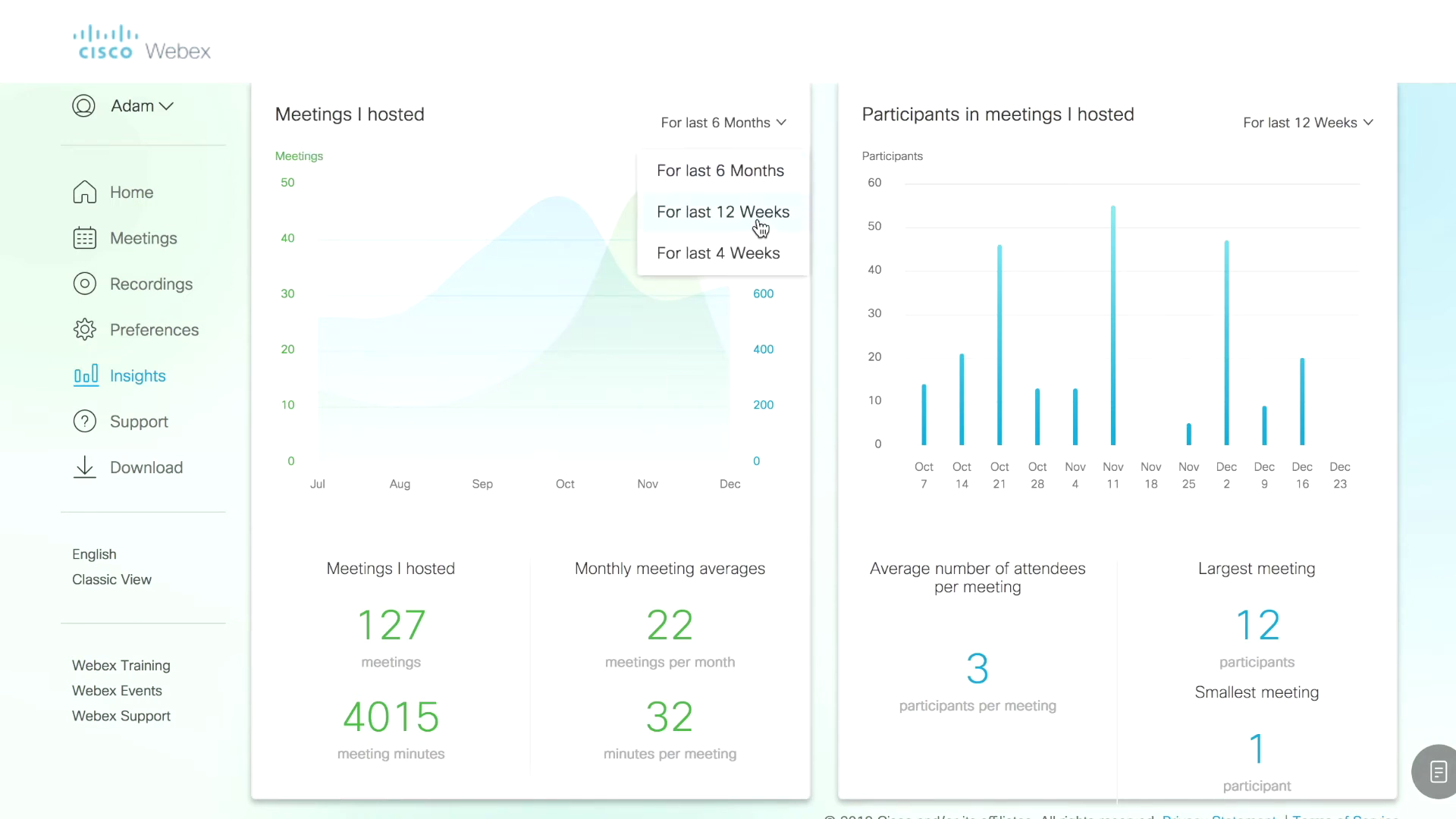
left_click(749, 255)
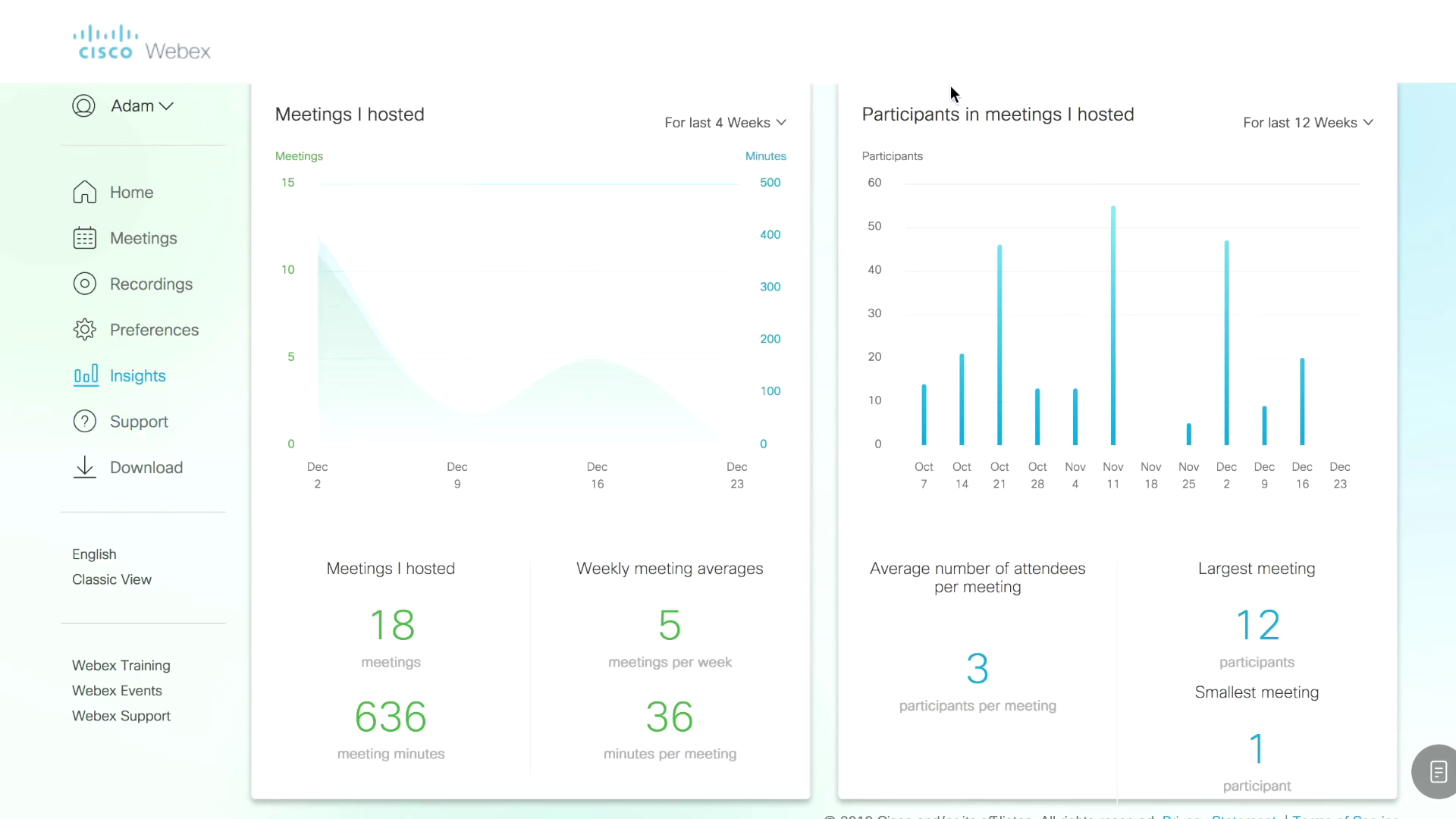
- Open the page offering the Cisco Webex Meetings desktop and mobile app downloads
left_click(147, 467)
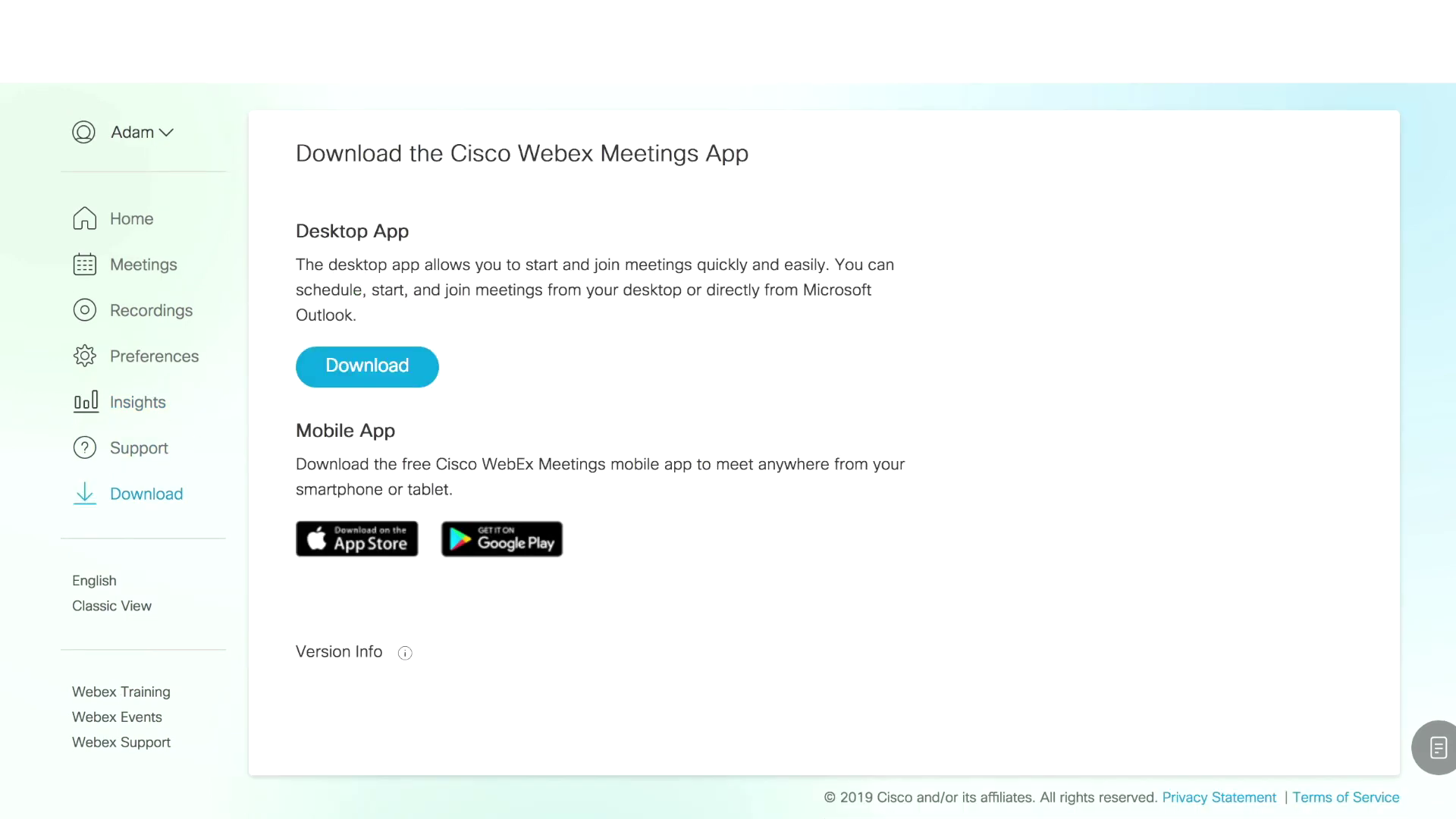